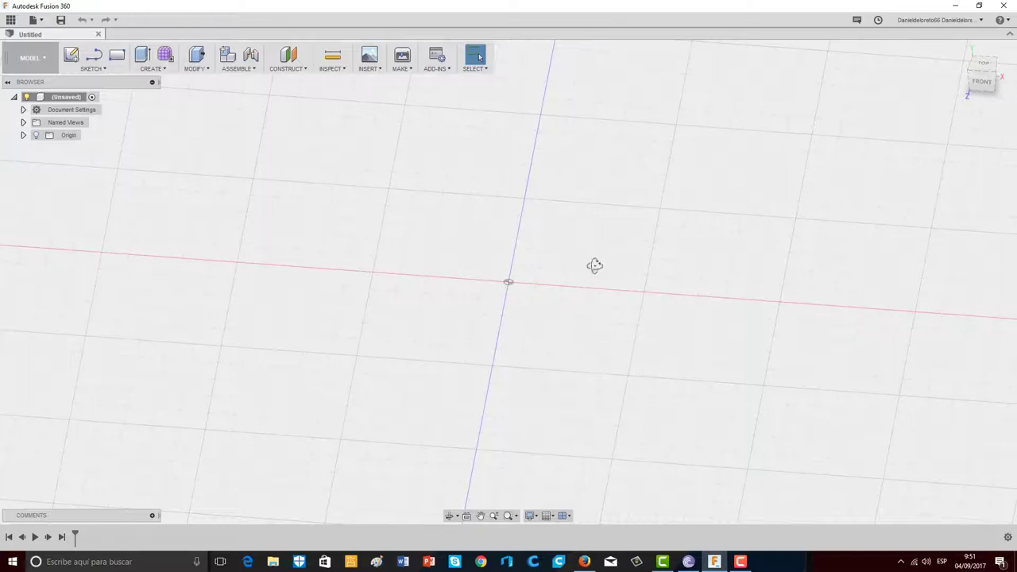
# Step: On the horizontal plane, sketch a near-circular ellipse about 22 mm across, centred on the vertical axis about 12 mm above the origin
pyautogui.keyDown('shift'); pyautogui.moveTo(596, 265); pyautogui.dragTo(572, 272, button='middle'); pyautogui.keyUp('shift')
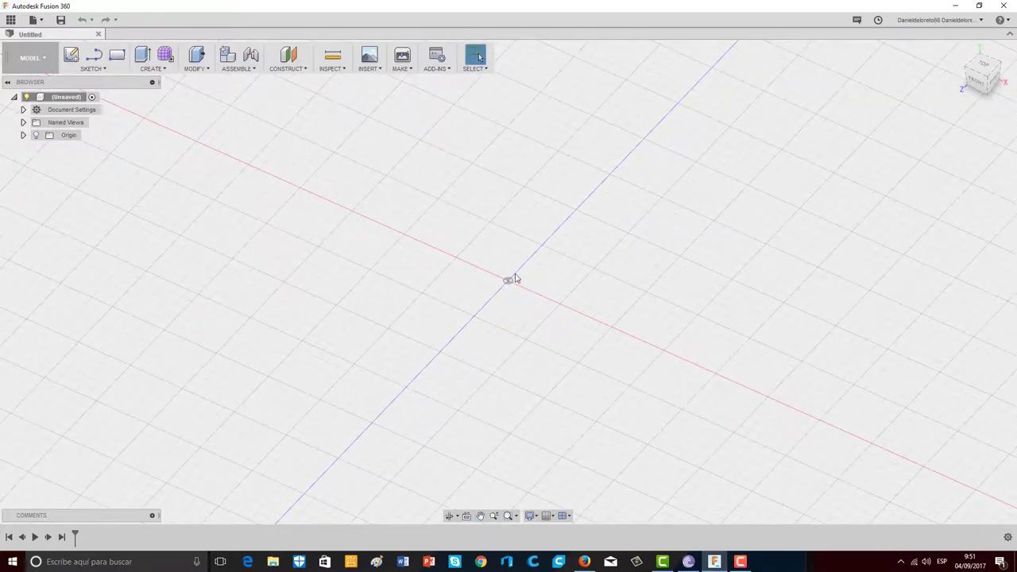
pyautogui.moveTo(600, 271); pyautogui.dragTo(534, 291, button='middle')
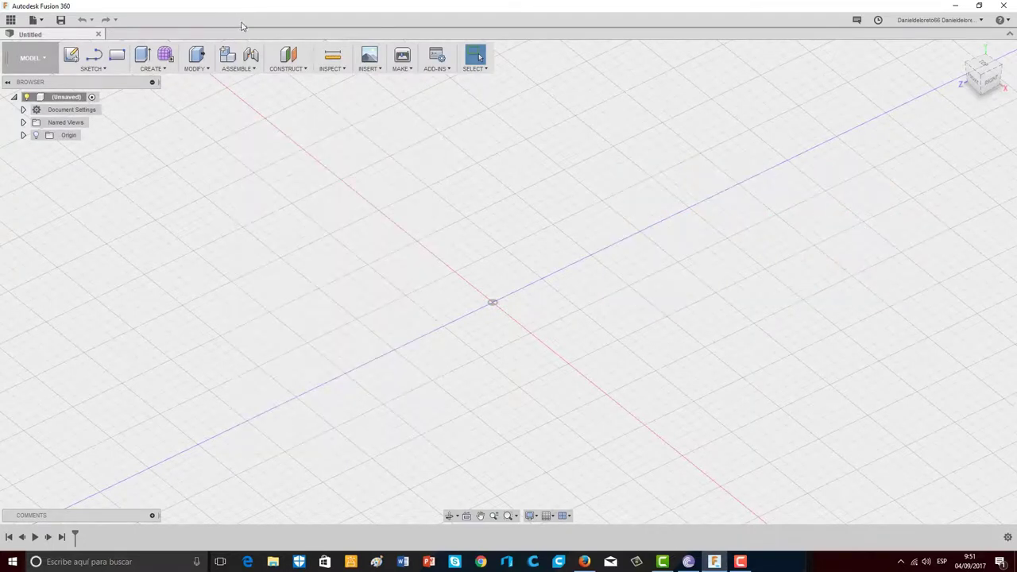
pyautogui.click(100, 69)
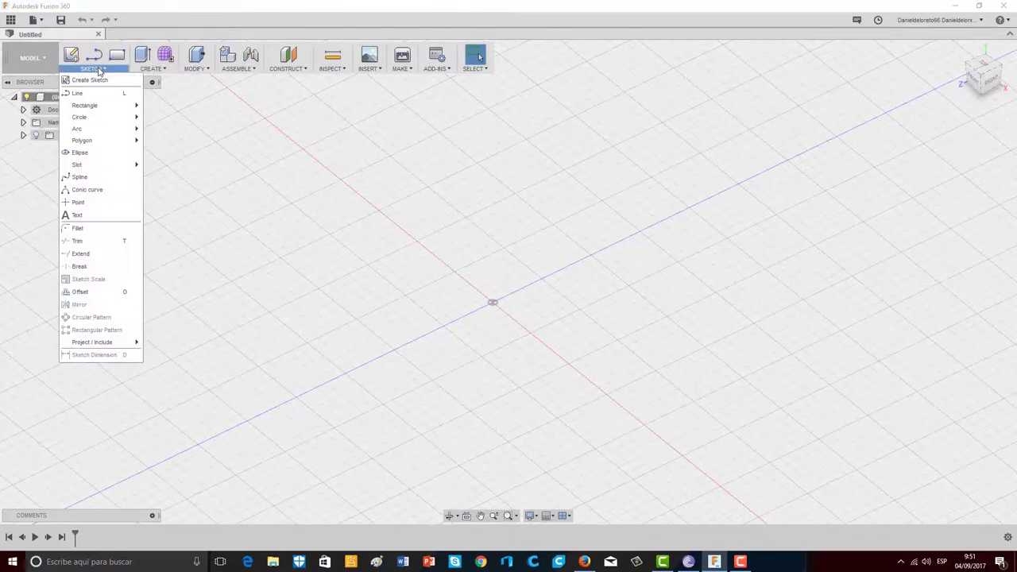
pyautogui.click(80, 152)
pyautogui.click(488, 338)
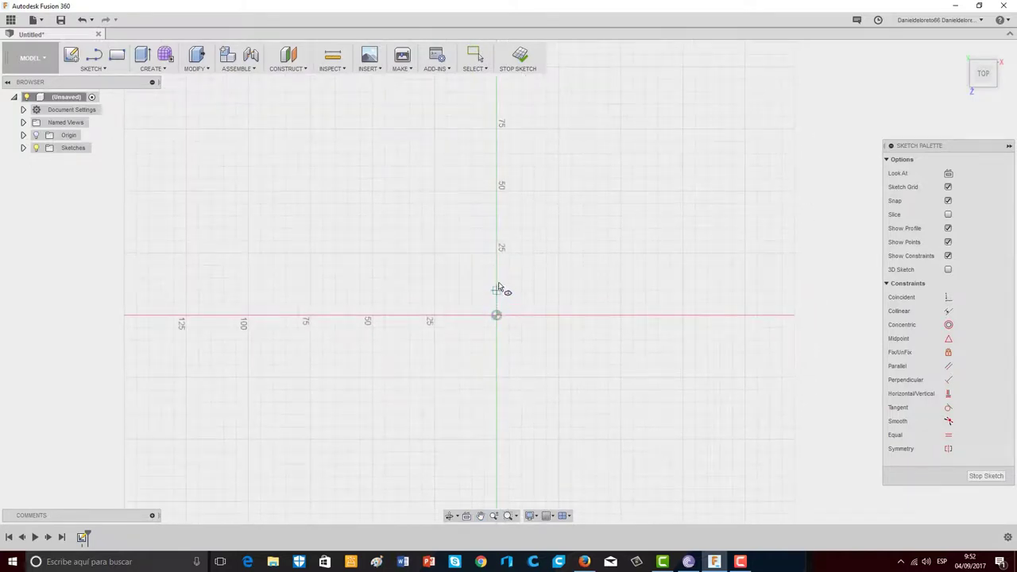
pyautogui.scroll(3, 499, 287)
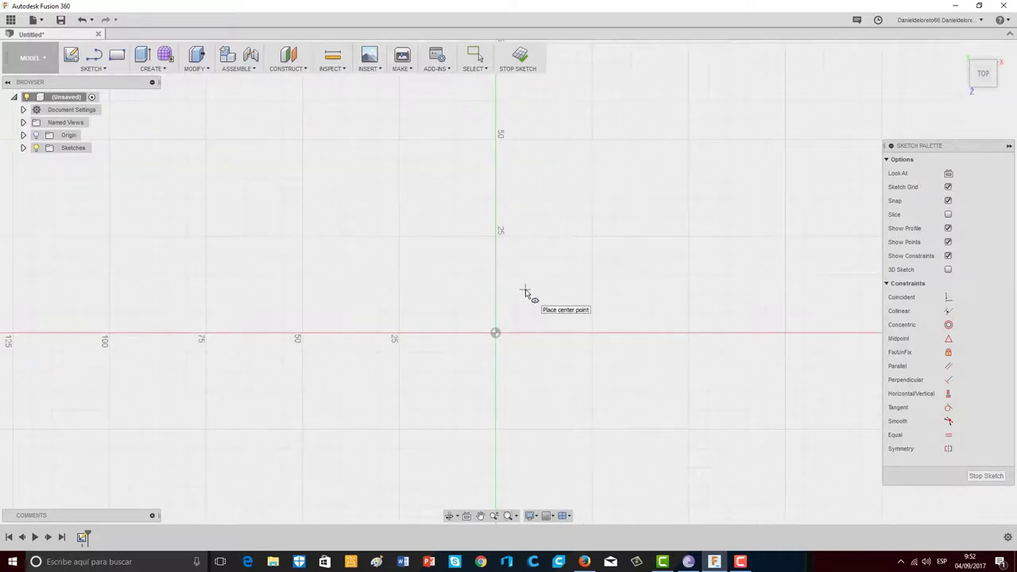
pyautogui.scroll(-2, 581, 333)
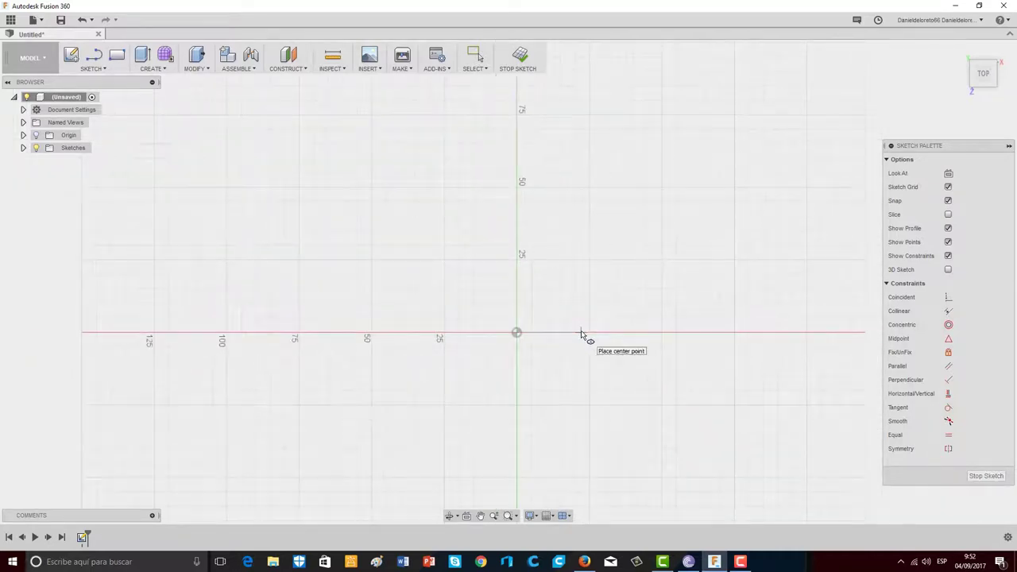
pyautogui.scroll(2, 581, 335)
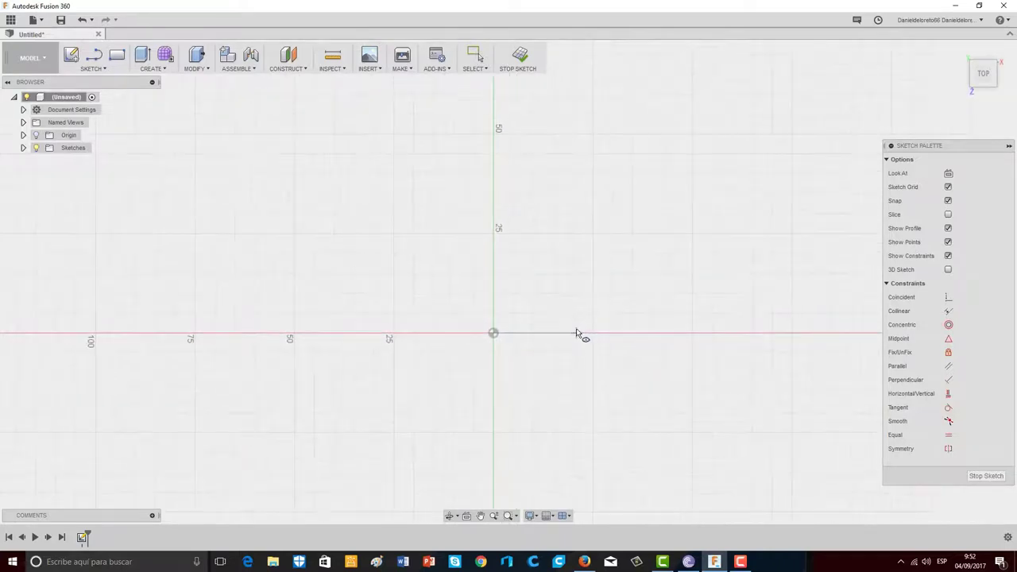
pyautogui.click(492, 284)
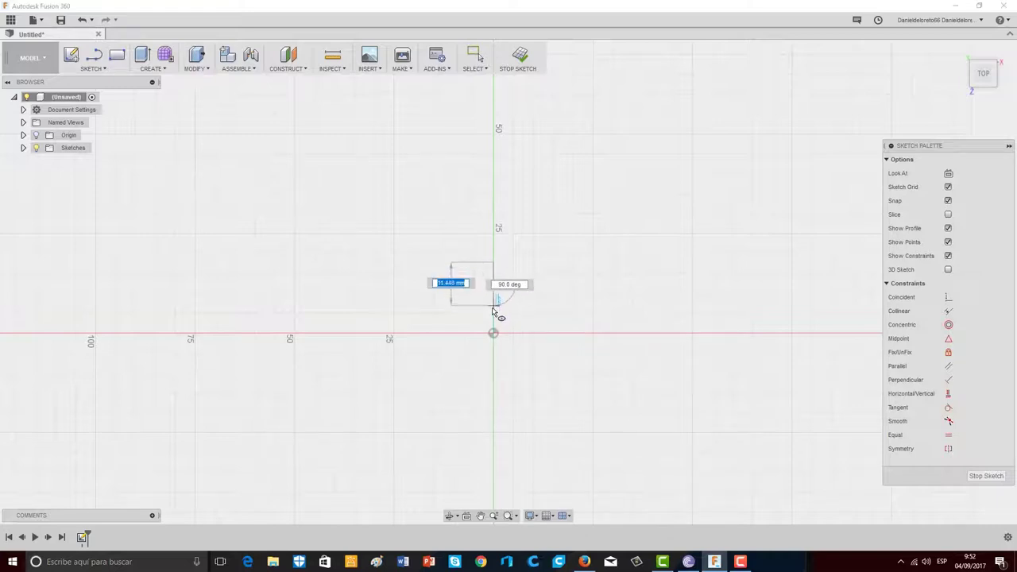
pyautogui.rightClick(493, 333)
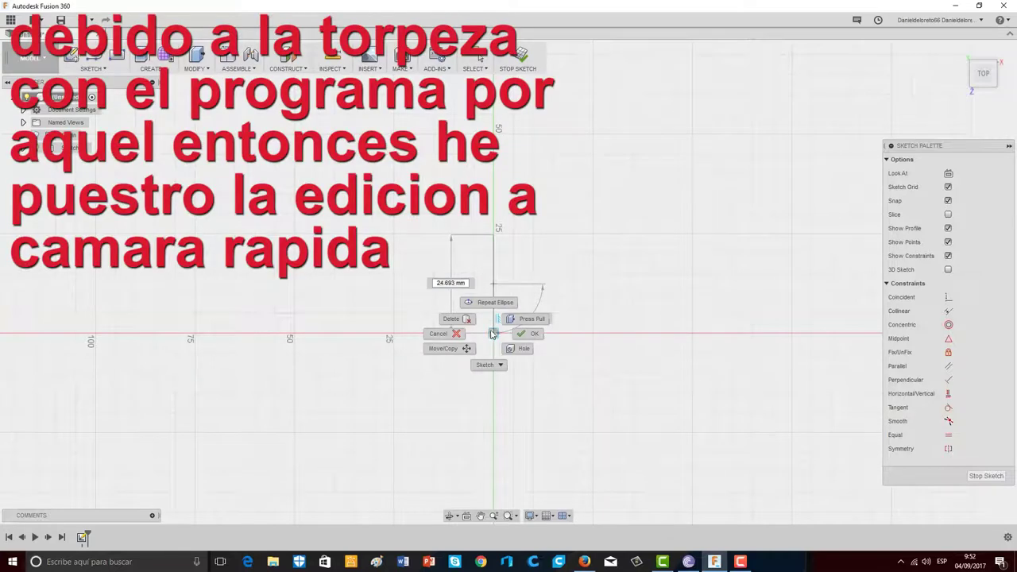
pyautogui.click(493, 332)
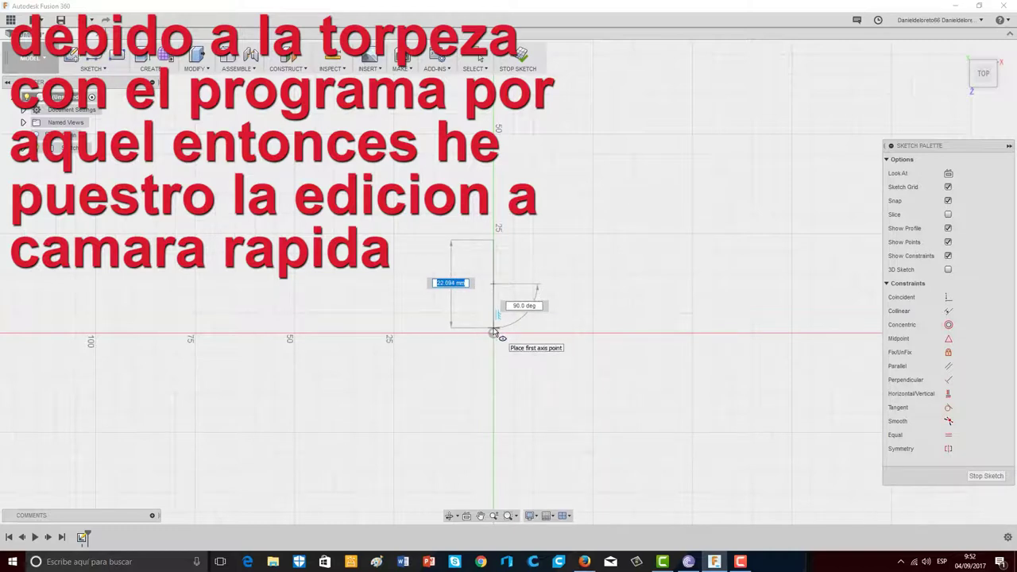
pyautogui.click(493, 332)
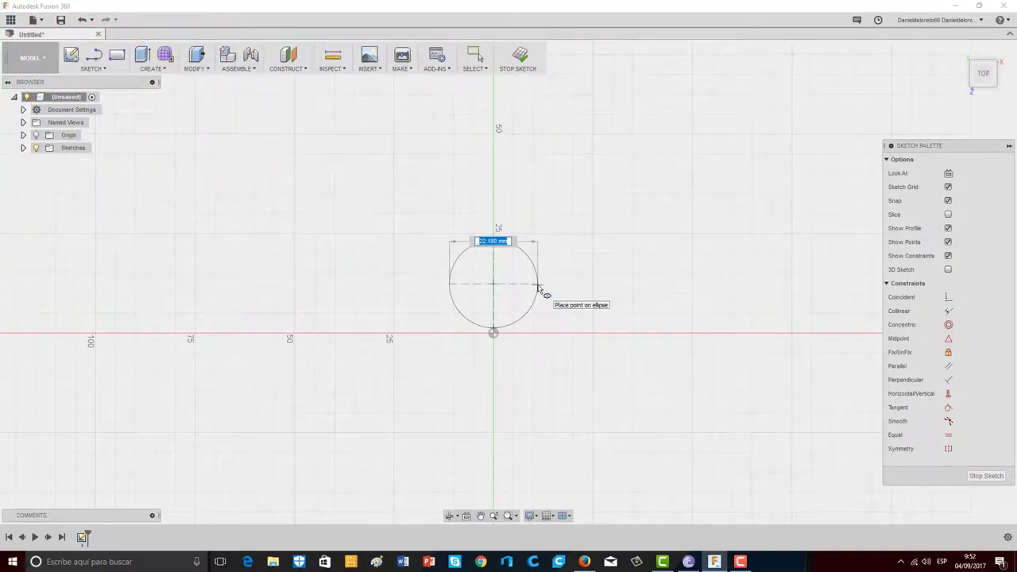
pyautogui.click(539, 287)
# Step: Draw a concentric outer ellipse about 31 mm across around the first one and finish the sketch
pyautogui.click(493, 285)
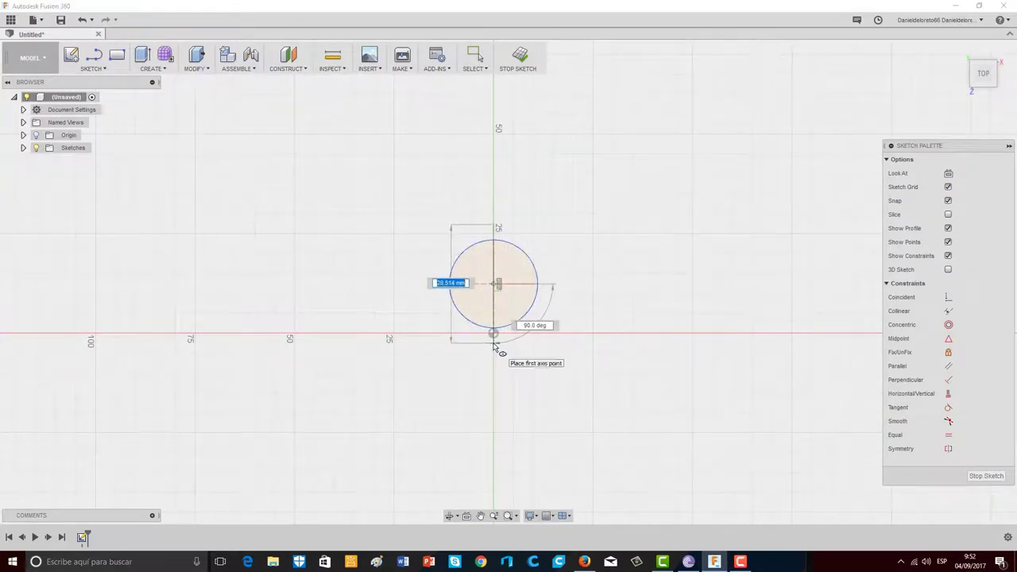
pyautogui.click(493, 335)
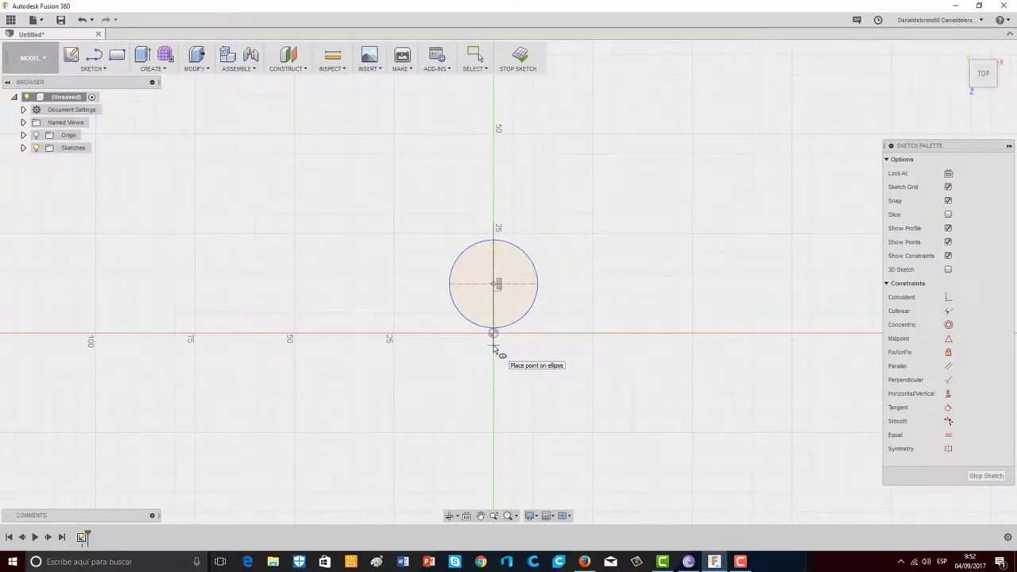
pyautogui.click(554, 288)
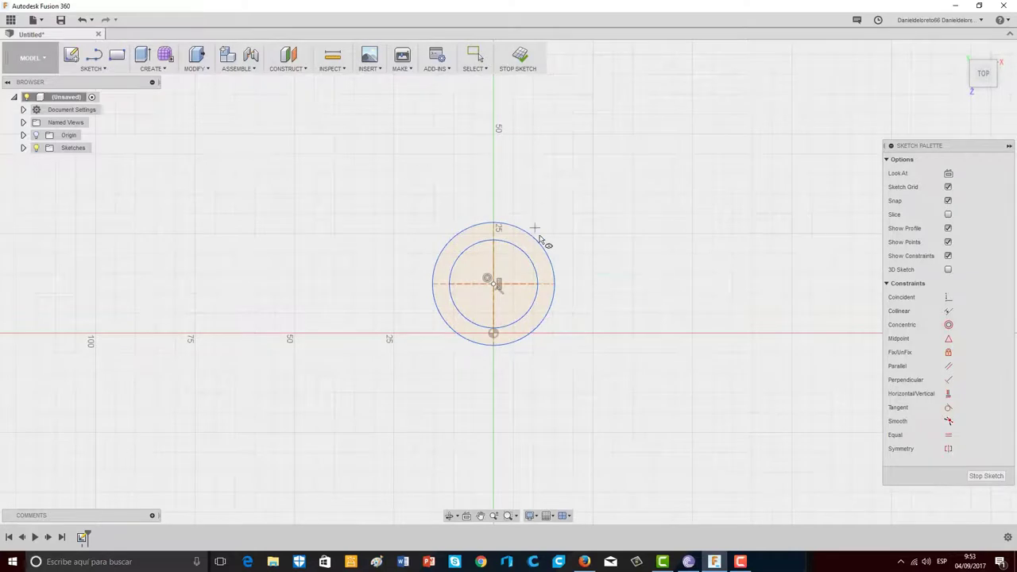
pyautogui.click(518, 55)
# Step: Extrude the ring-shaped profile between the two ellipses 10 mm upward as a new body
pyautogui.moveTo(640, 310)
pyautogui.keyDown('shift'); pyautogui.mouseDown(button='middle')
pyautogui.moveTo(523, 240)
pyautogui.moveTo(609, 236)
pyautogui.moveTo(580, 243)
pyautogui.mouseUp(button='middle'); pyautogui.keyUp('shift')
pyautogui.press('e')
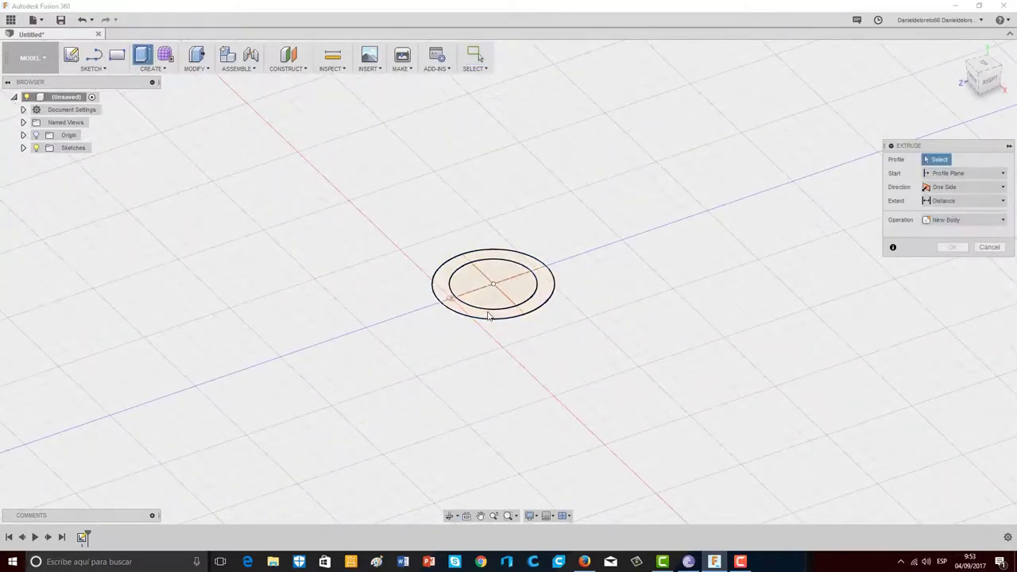
pyautogui.click(451, 282)
pyautogui.moveTo(460, 267); pyautogui.dragTo(460, 253)
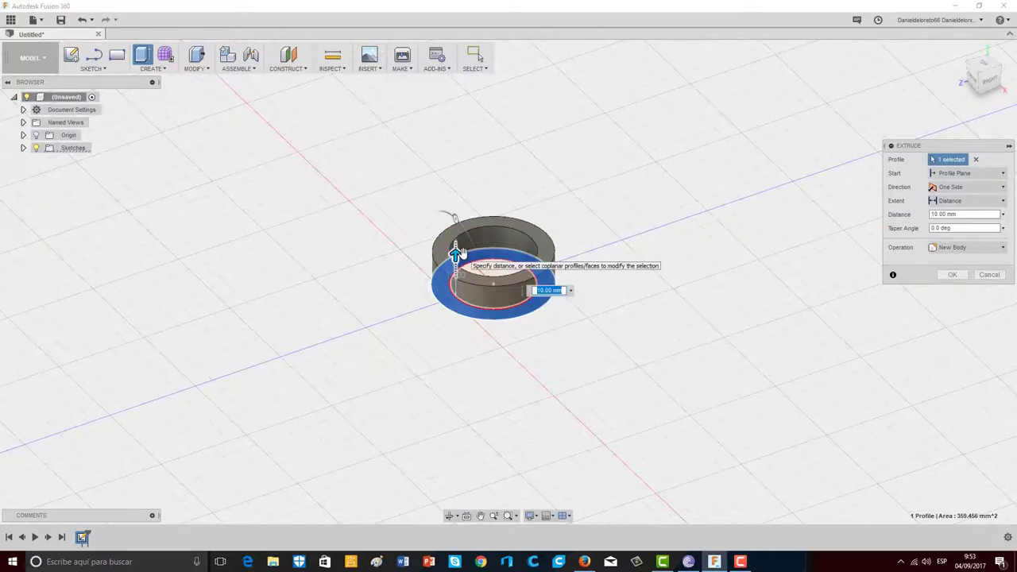
pyautogui.moveTo(459, 252); pyautogui.dragTo(455, 272)
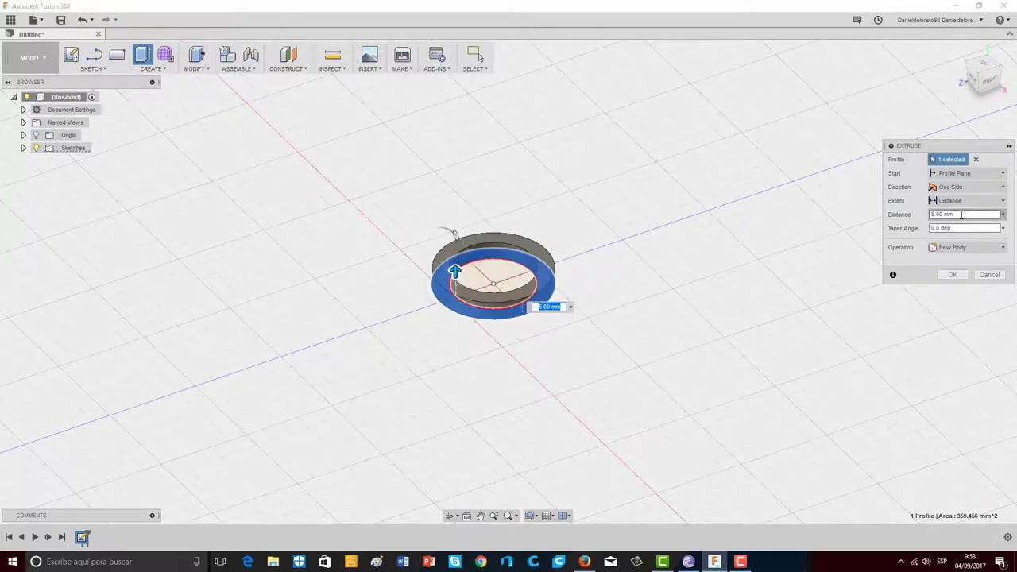
pyautogui.write('7')
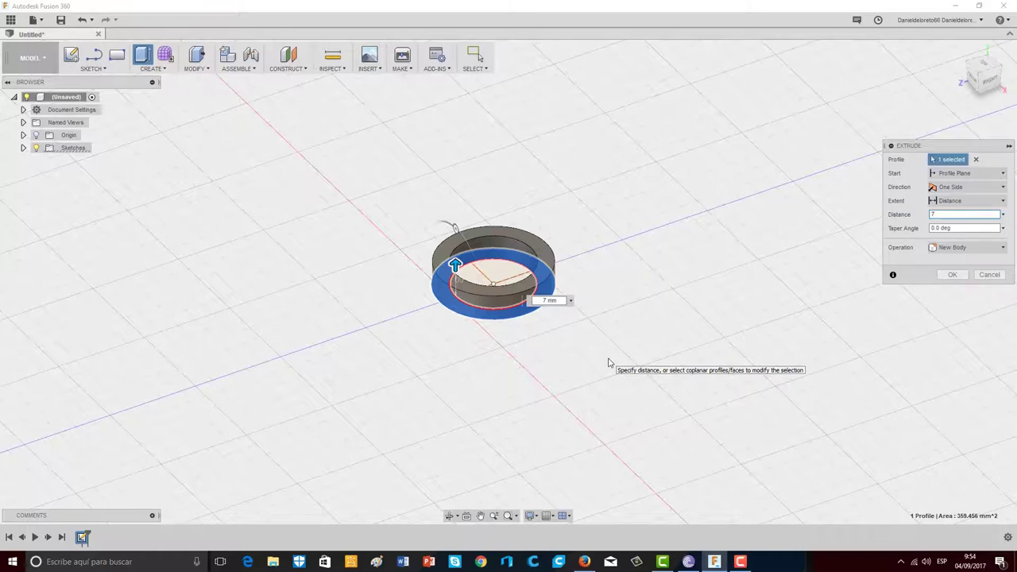
pyautogui.moveTo(456, 266); pyautogui.dragTo(456, 255)
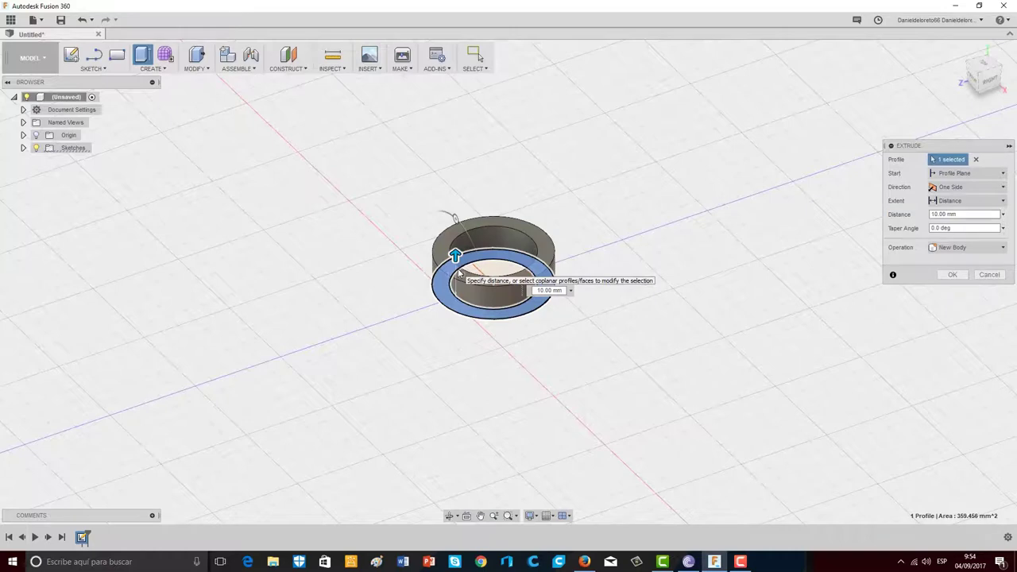
pyautogui.click(953, 275)
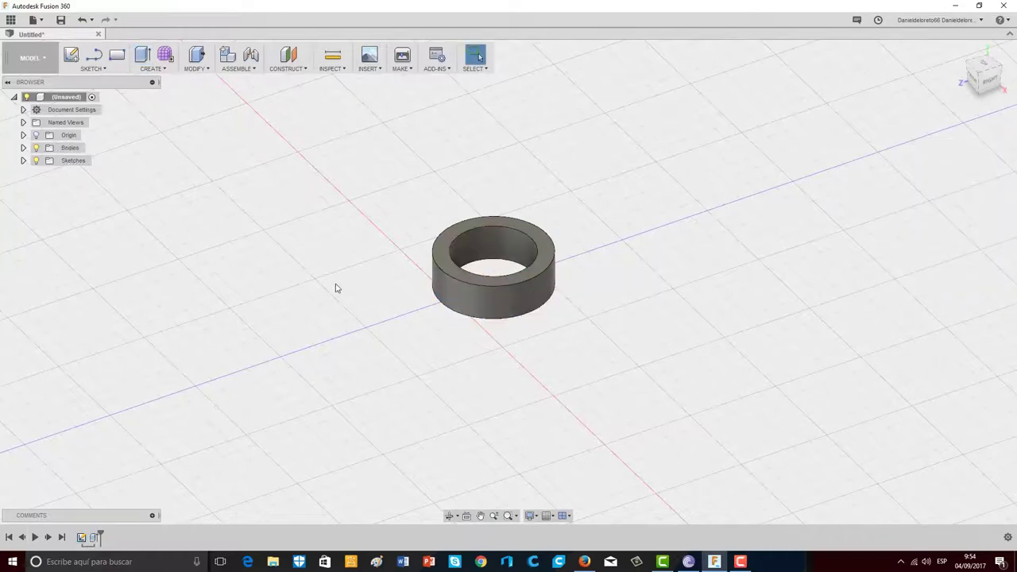
# Step: Start a two-point rectangle sketch on the vertical plane facing the Right view, next to the ring
pyautogui.keyDown('shift'); pyautogui.moveTo(336, 286); pyautogui.dragTo(423, 309, button='middle'); pyautogui.keyUp('shift')
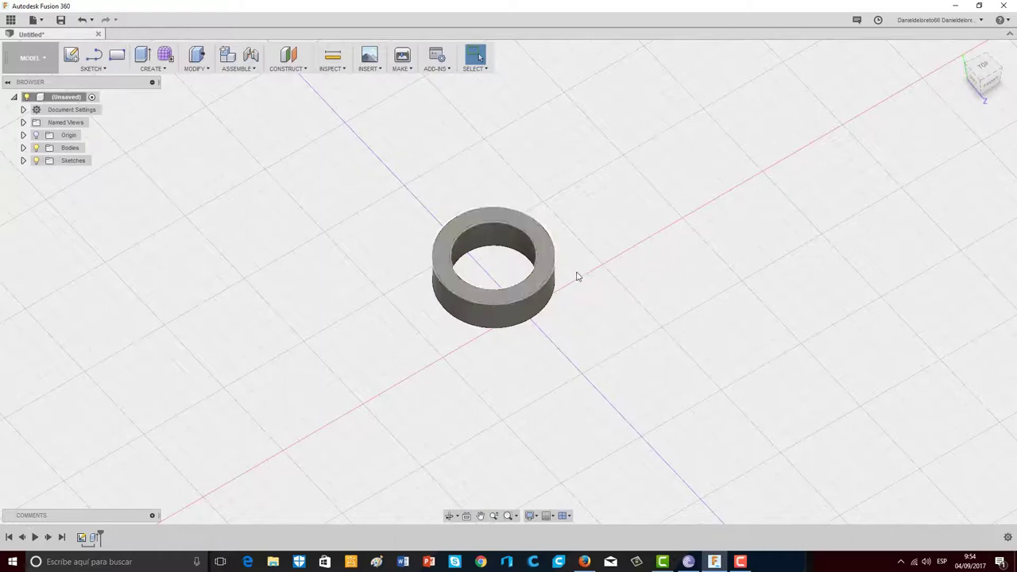
pyautogui.moveTo(577, 268)
pyautogui.keyDown('shift'); pyautogui.mouseDown(button='middle')
pyautogui.moveTo(449, 220)
pyautogui.moveTo(493, 268)
pyautogui.moveTo(493, 314)
pyautogui.moveTo(573, 281)
pyautogui.mouseUp(button='middle'); pyautogui.keyUp('shift')
pyautogui.keyDown('shift'); pyautogui.moveTo(564, 241); pyautogui.dragTo(560, 232, button='middle'); pyautogui.keyUp('shift')
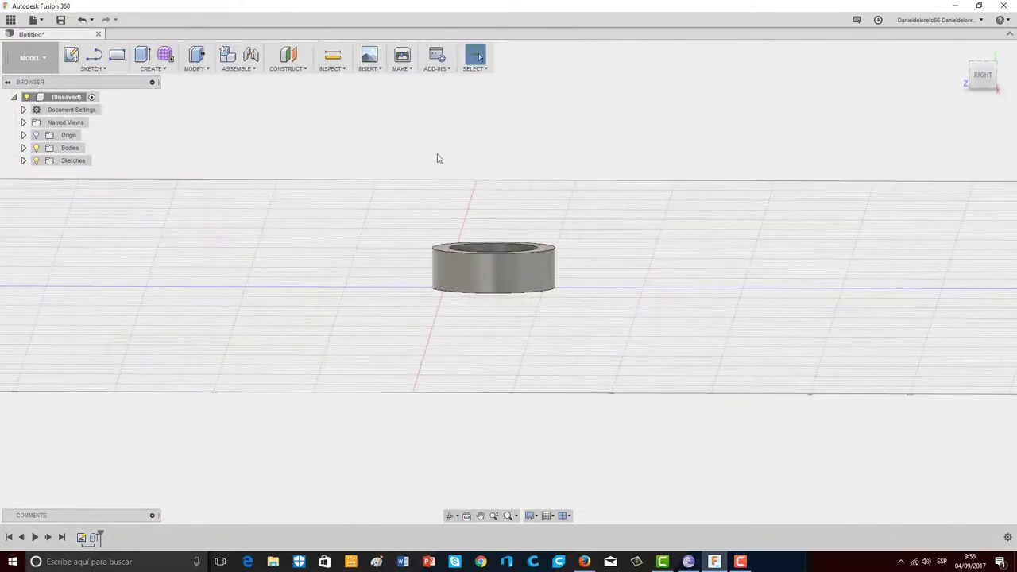
pyautogui.click(983, 75)
pyautogui.press('r')
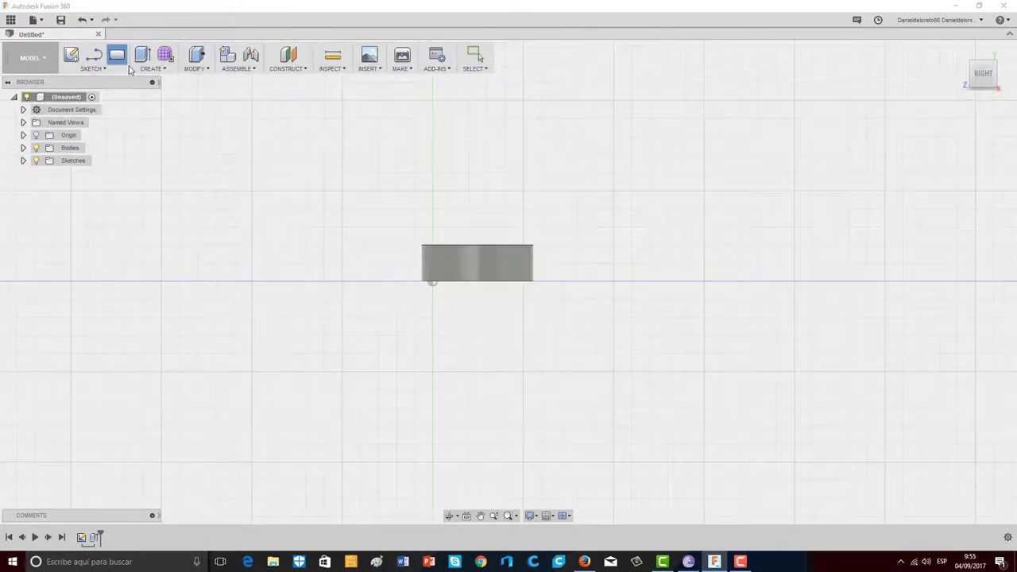
pyautogui.click(407, 249)
pyautogui.click(519, 279)
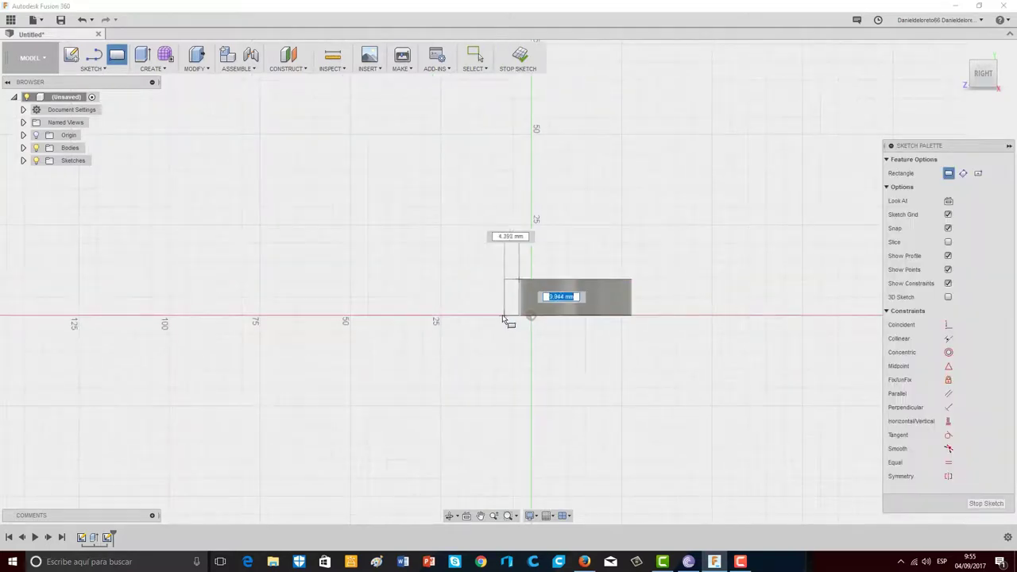
pyautogui.click(453, 315)
pyautogui.click(82, 20)
pyautogui.click(82, 20)
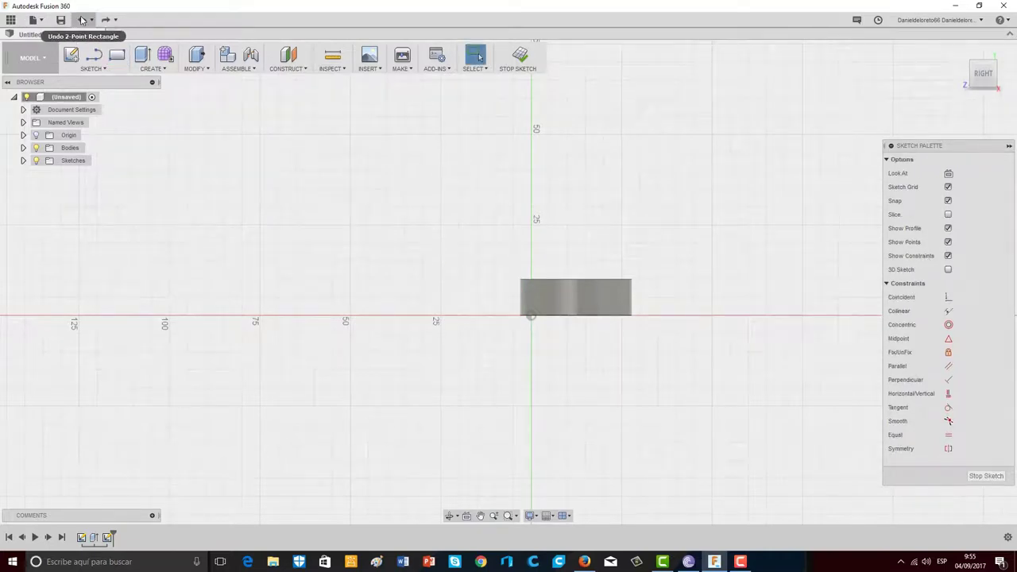
# Step: Draw a rectangle about 19 by 10 mm outward from the ring's upper outer corner down to the base axis and finish the sketch
pyautogui.press('r')
pyautogui.click(520, 280)
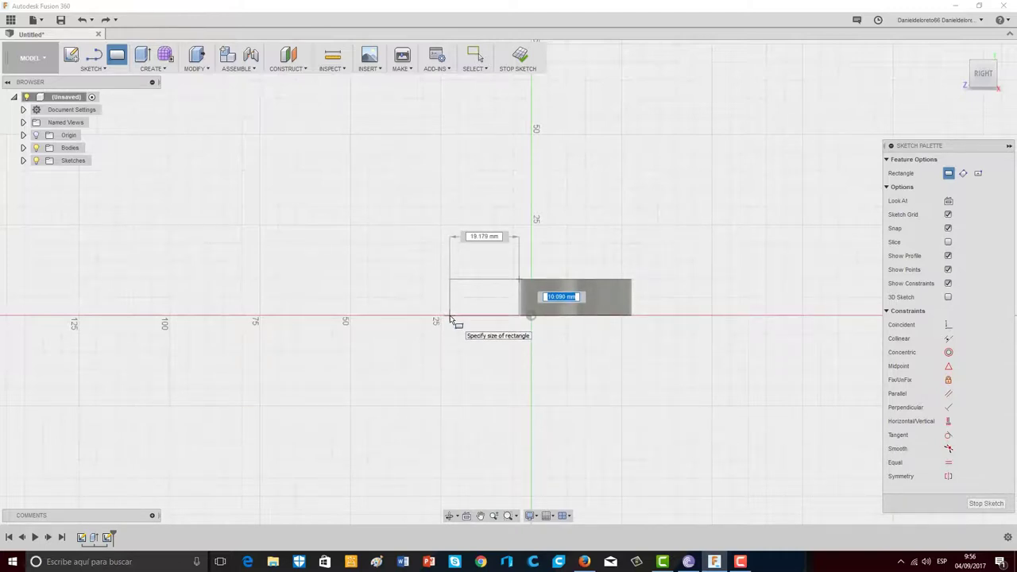
pyautogui.click(450, 316)
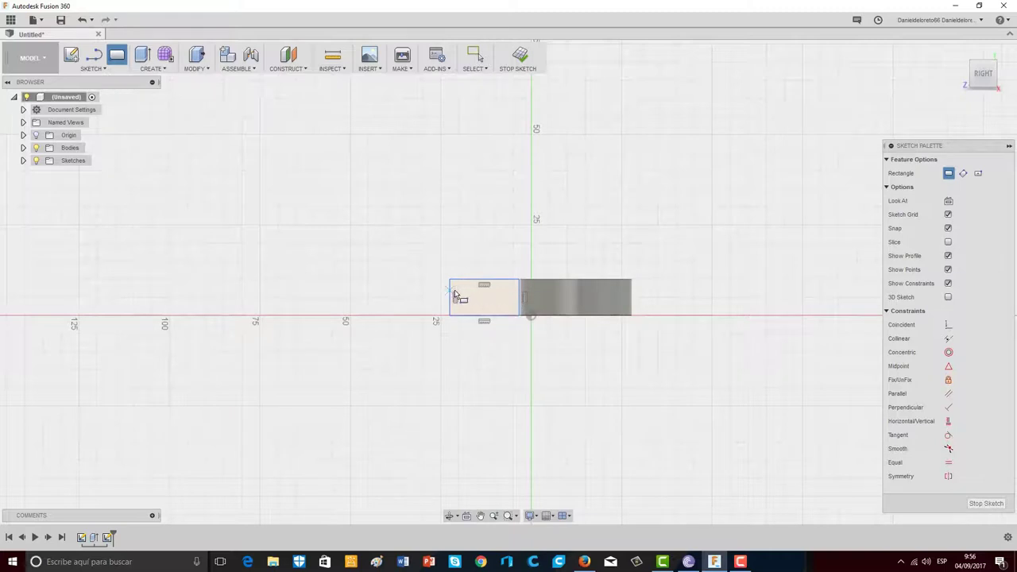
pyautogui.click(519, 54)
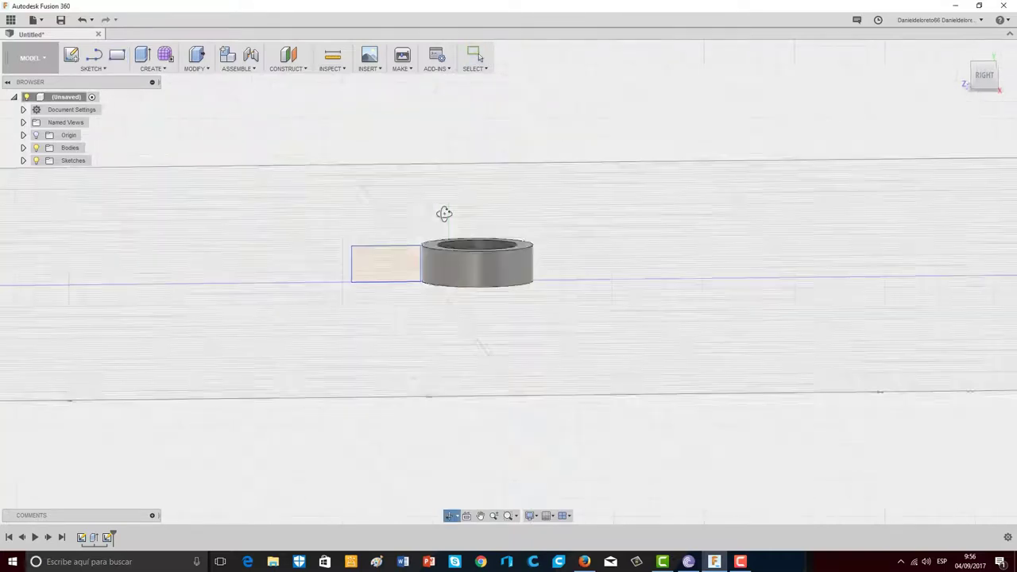
# Step: On the horizontal plane, sketch an open C-shaped spline from the rectangle's bottom edge, bulging about 25 mm and returning to the axis, then finish the sketch
pyautogui.click(93, 54)
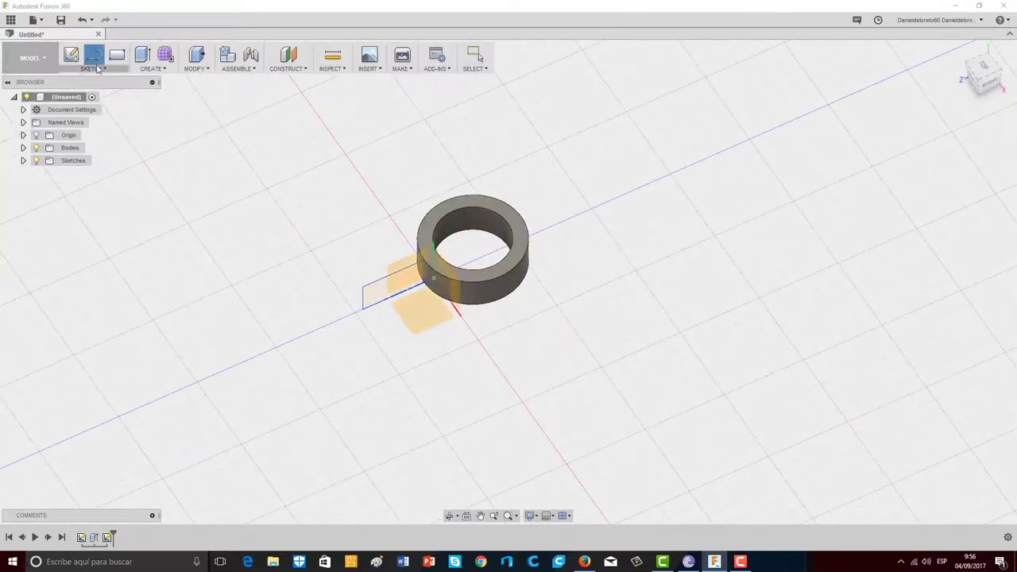
pyautogui.click(91, 68)
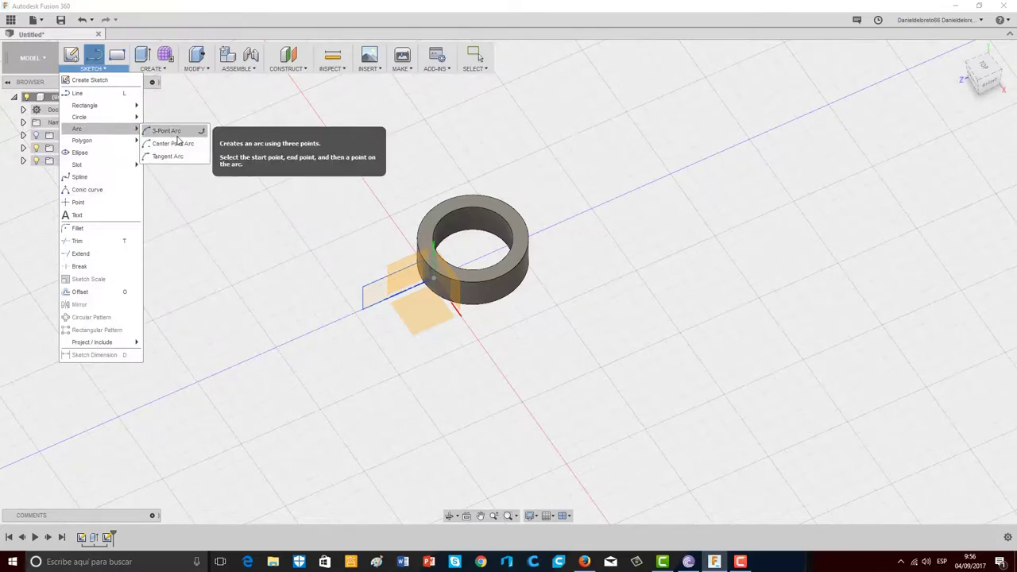
pyautogui.click(79, 177)
pyautogui.click(421, 314)
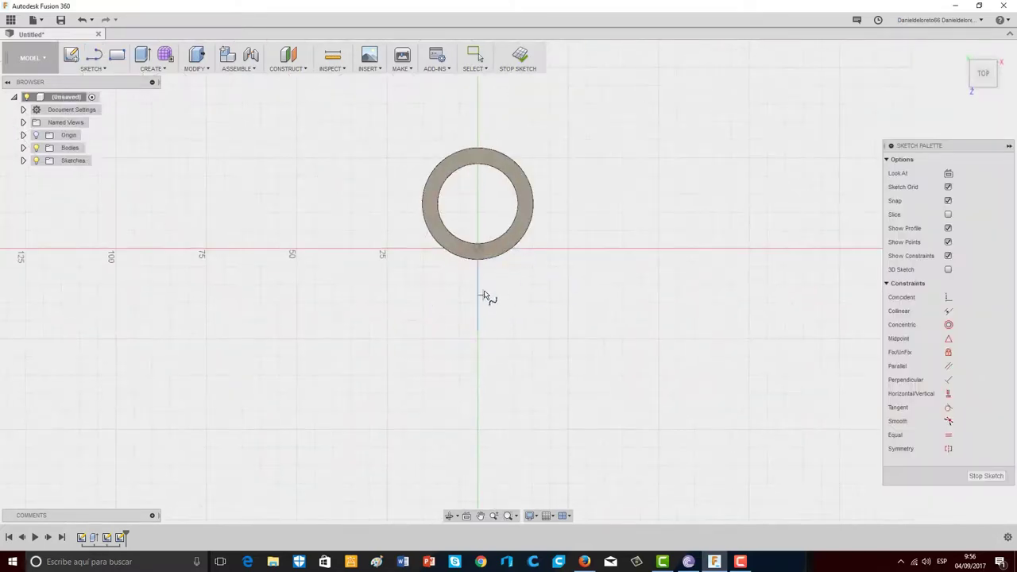
pyautogui.click(525, 293)
pyautogui.click(568, 357)
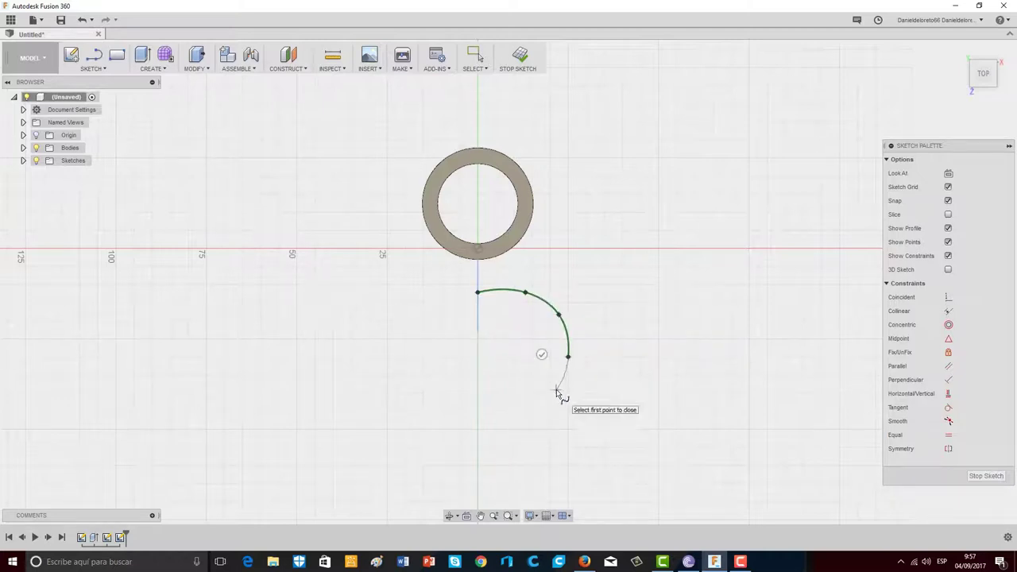
pyautogui.click(555, 389)
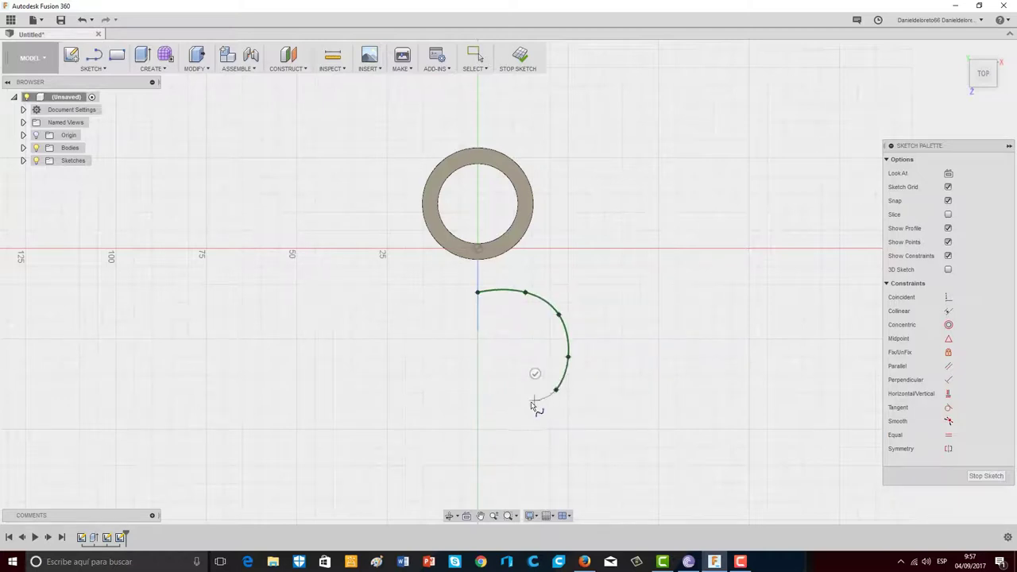
pyautogui.click(488, 406)
pyautogui.click(478, 406)
pyautogui.click(518, 59)
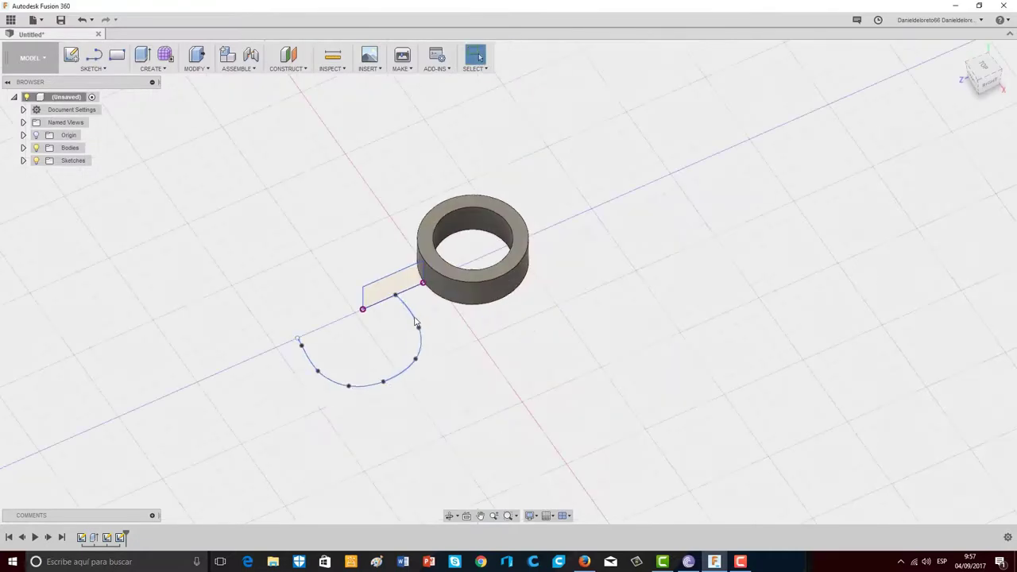
# Step: Reshape the C-shaped spline by moving its end point outward along the axis and shifting its fit points into a wider, smoother curve
pyautogui.click(155, 68)
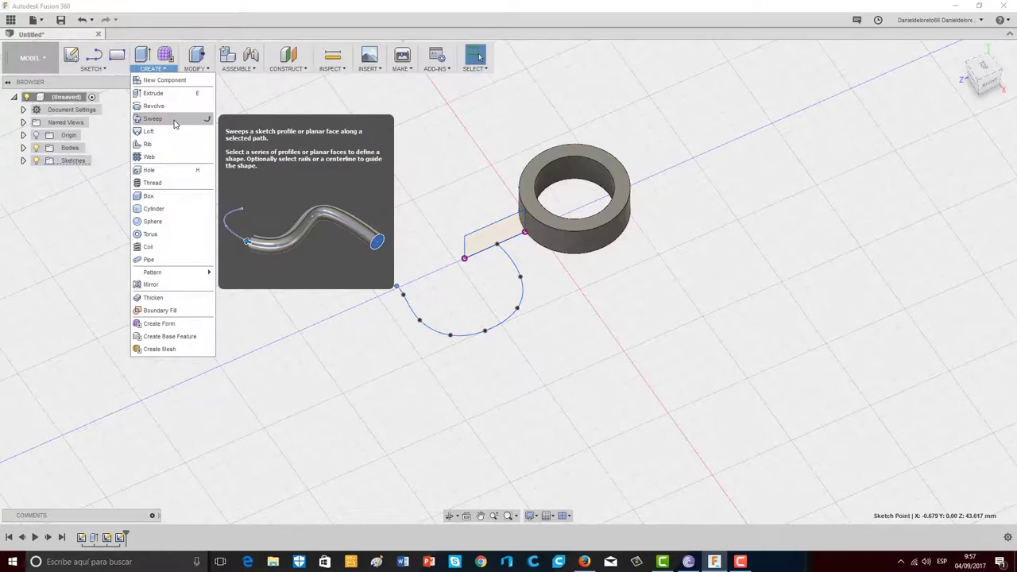
pyautogui.click(391, 291)
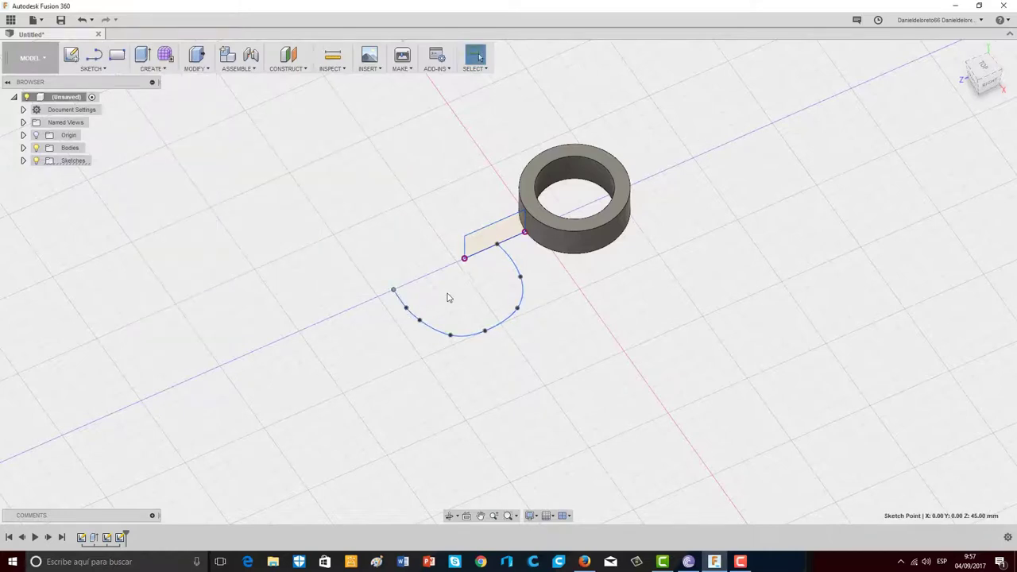
pyautogui.moveTo(394, 291); pyautogui.dragTo(421, 339)
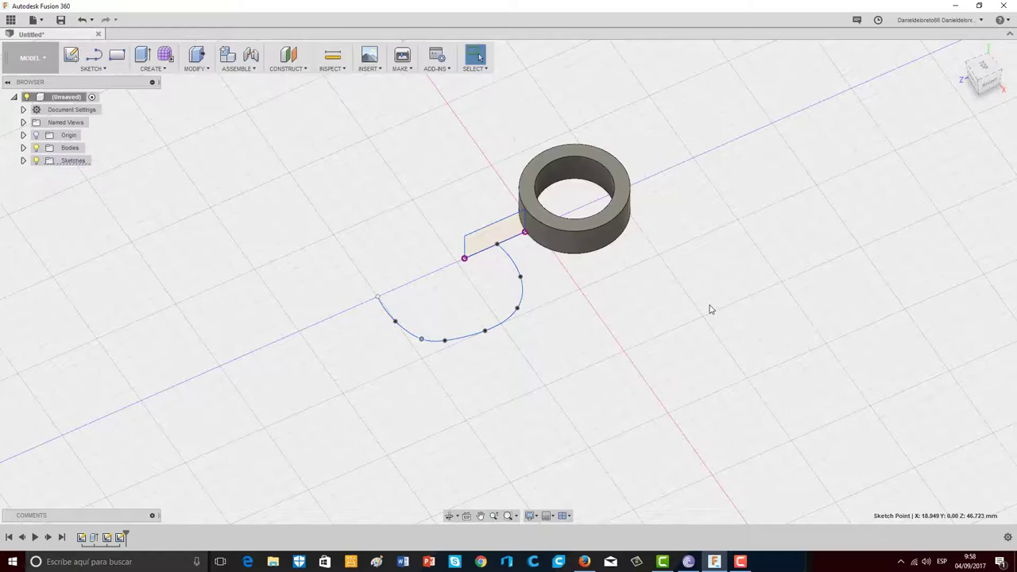
pyautogui.moveTo(484, 331); pyautogui.dragTo(454, 346)
# Step: Sweep the rectangular profile along the full spline as a single-path, perpendicular new body
pyautogui.click(151, 62)
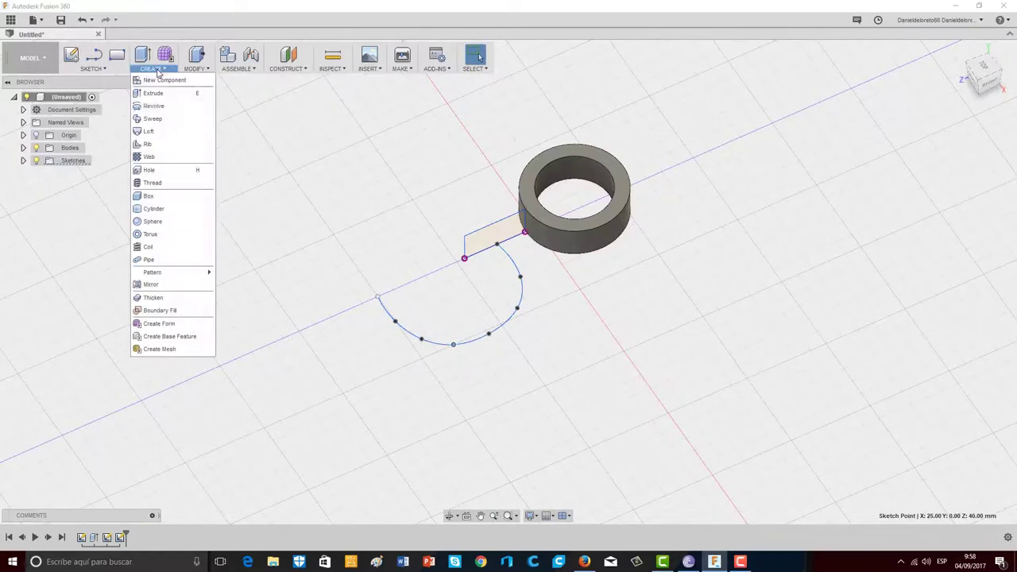
pyautogui.click(165, 118)
pyautogui.click(499, 233)
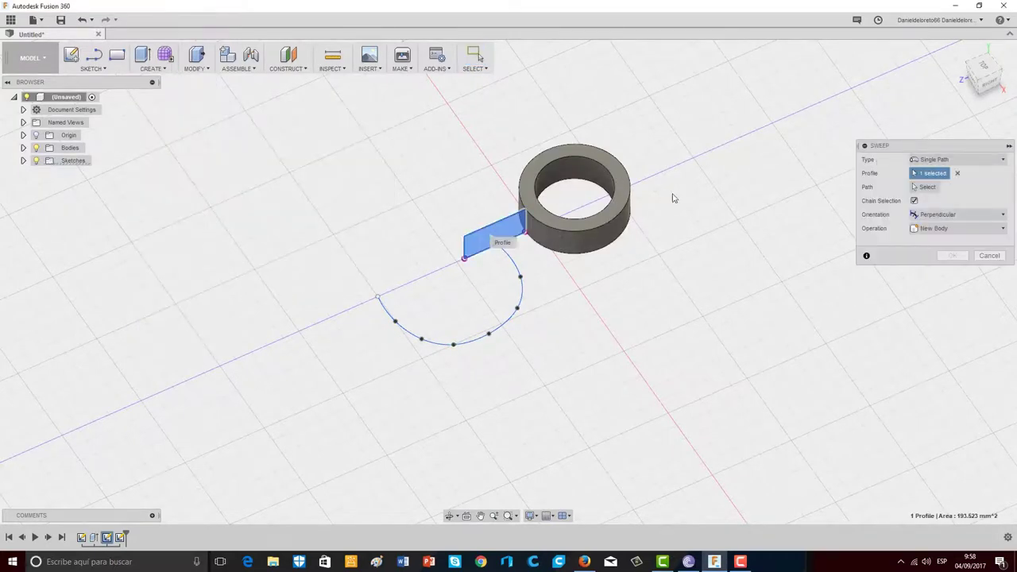
pyautogui.click(522, 306)
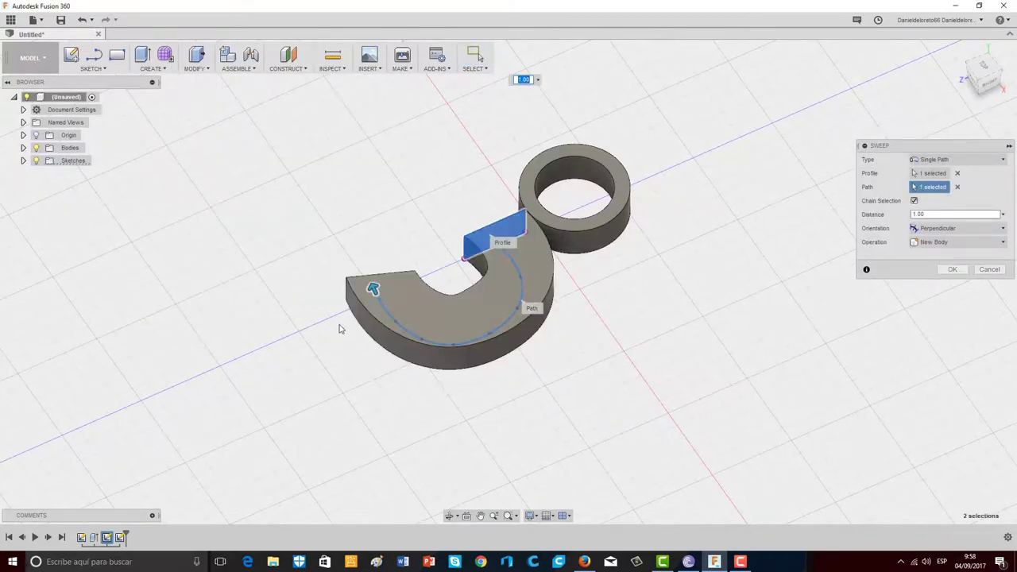
pyautogui.keyDown('shift'); pyautogui.moveTo(340, 328); pyautogui.dragTo(486, 336, button='middle'); pyautogui.keyUp('shift')
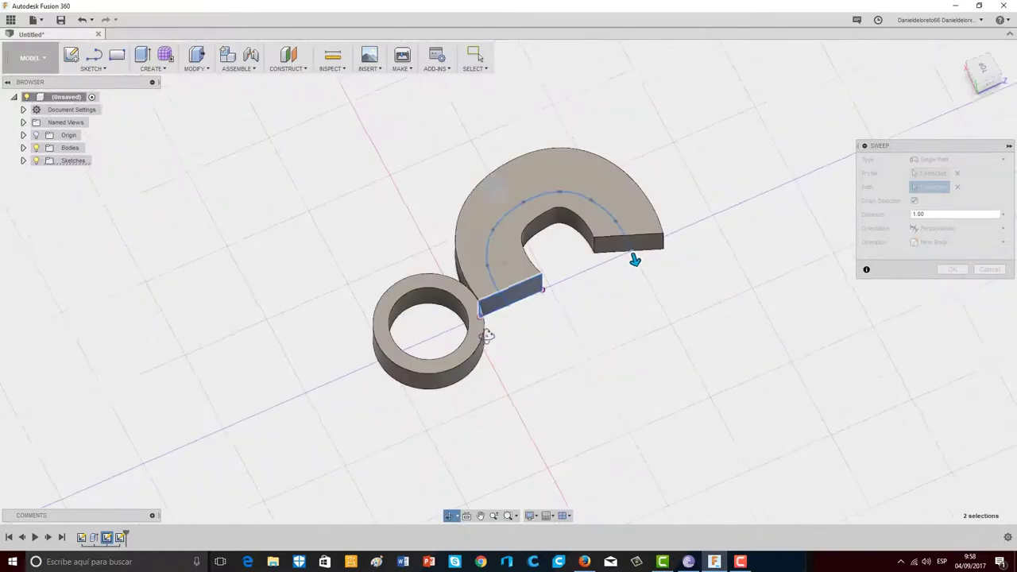
pyautogui.press('Return')
# Step: Rotate the swept arm's free end face by -20 degrees about X to bring it nearly in line with the axis
pyautogui.rightClick(641, 250)
pyautogui.click(648, 267)
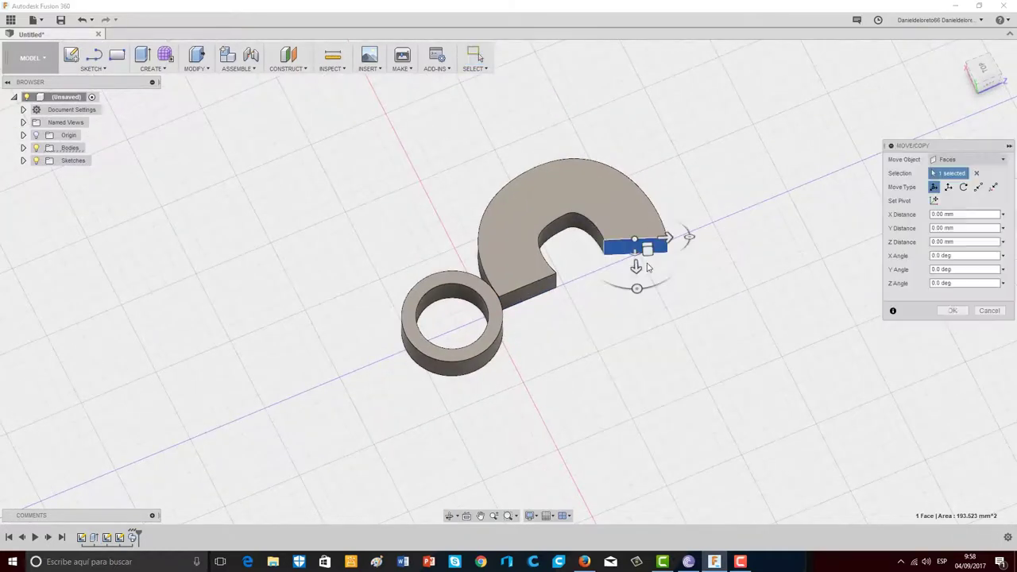
pyautogui.click(984, 70)
pyautogui.moveTo(581, 316); pyautogui.dragTo(598, 319)
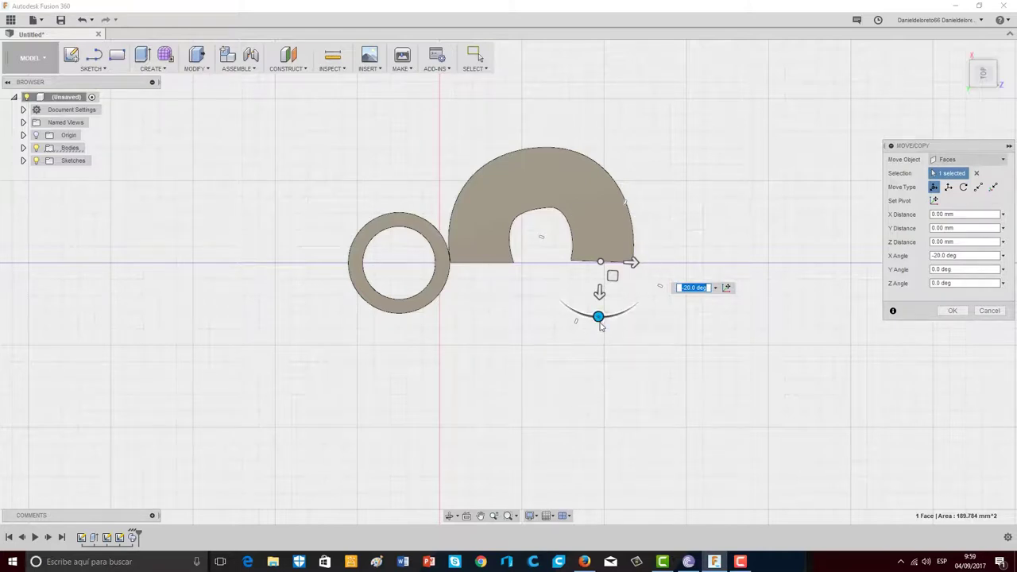
pyautogui.moveTo(598, 318); pyautogui.dragTo(598, 318)
pyautogui.click(958, 311)
# Step: Start a line from the ring-side corner in a new sketch on the arm's flat face, and finish the sketch
pyautogui.click(94, 56)
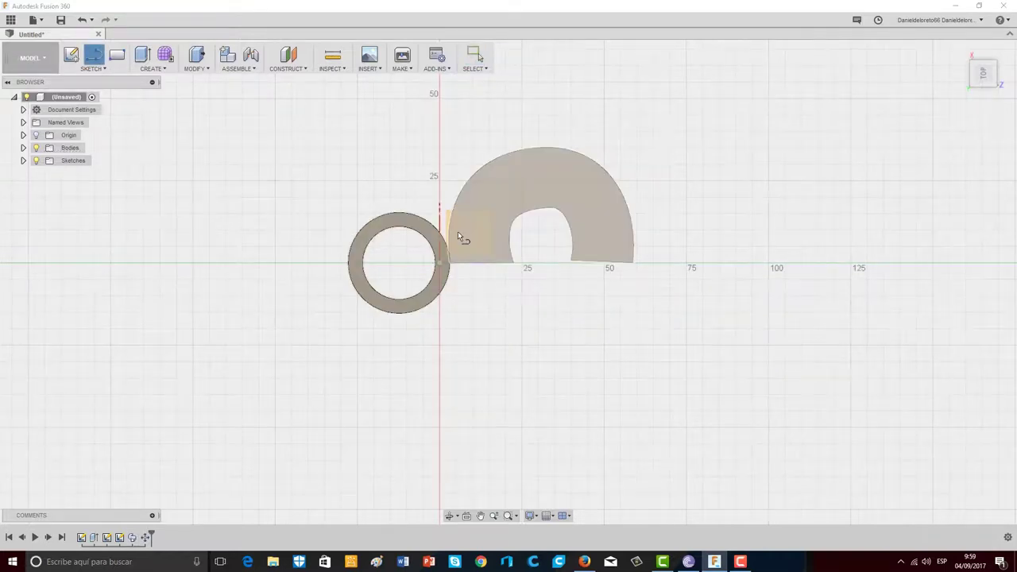
pyautogui.click(458, 236)
pyautogui.click(473, 274)
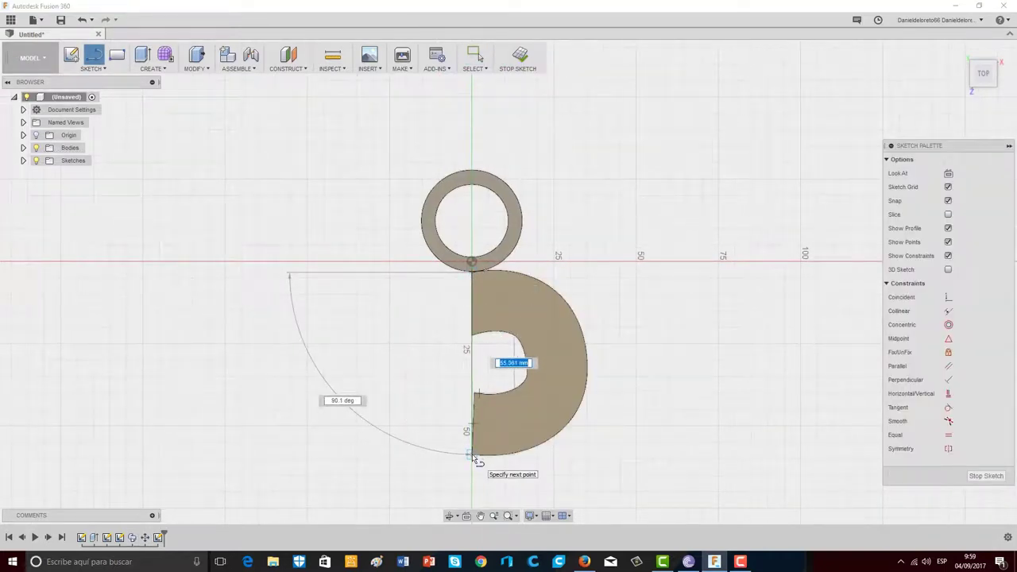
pyautogui.click(519, 58)
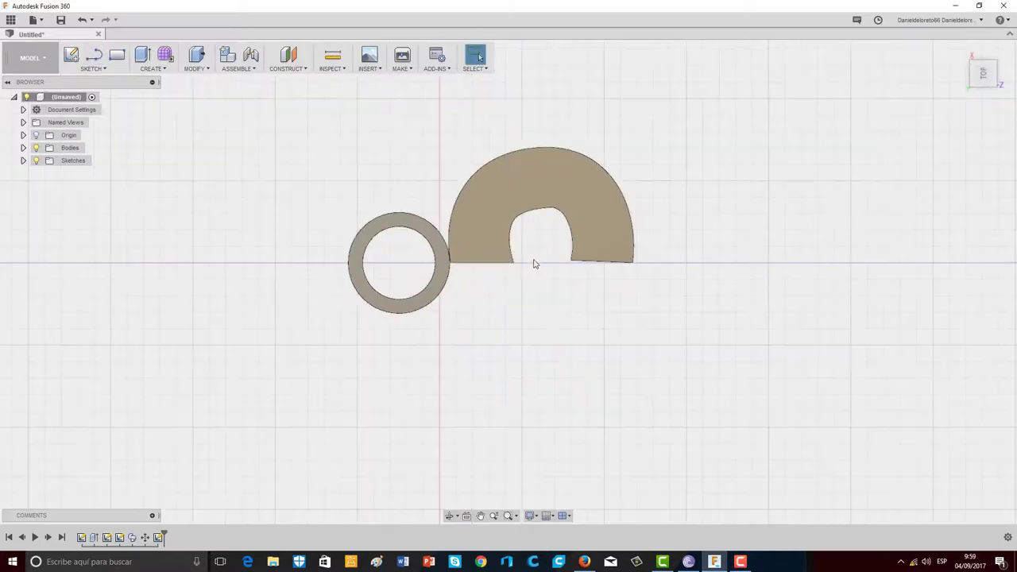
# Step: Move the spline's fit points so the arm follows a rounder, more even arc, and undo the last point adjustment
pyautogui.click(24, 161)
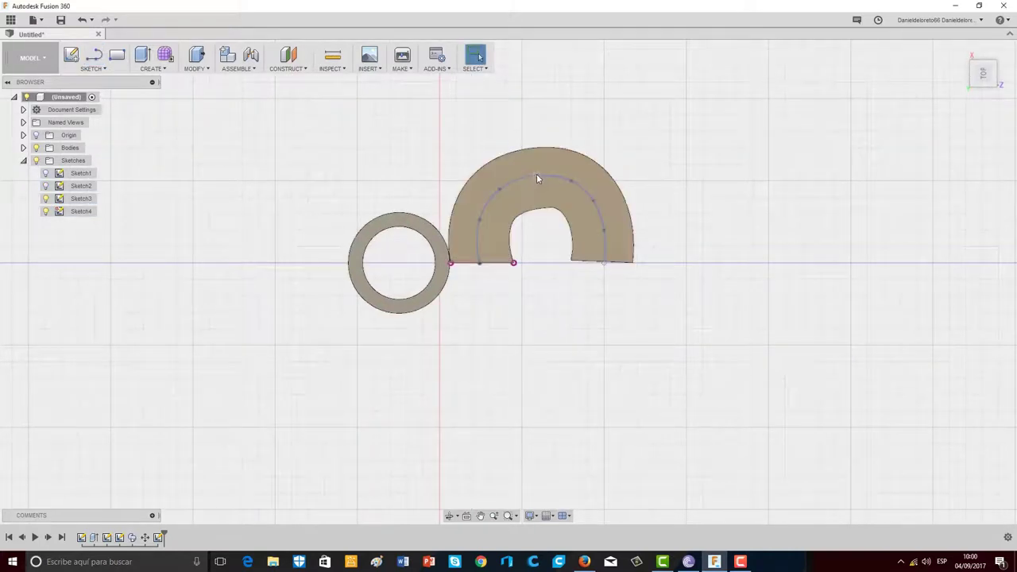
pyautogui.moveTo(537, 171); pyautogui.dragTo(597, 207)
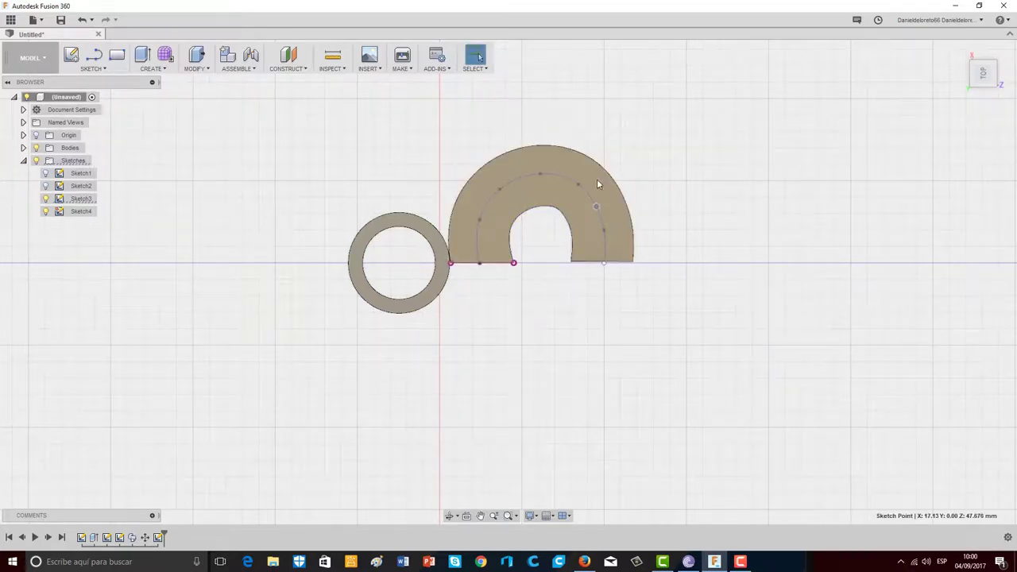
pyautogui.click(577, 184)
pyautogui.click(710, 171)
pyautogui.moveTo(578, 185); pyautogui.dragTo(574, 186)
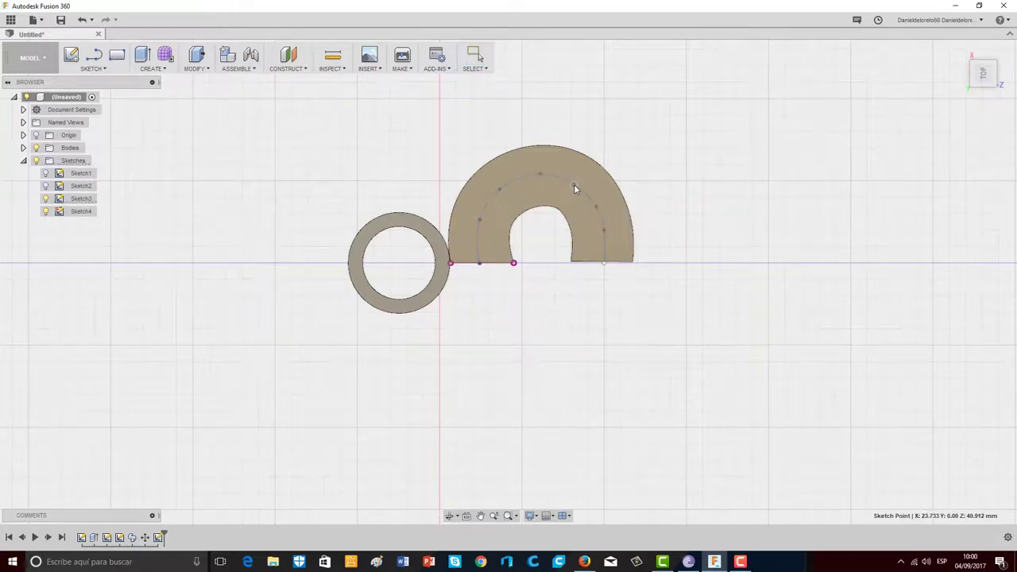
pyautogui.hotkey('ctrl', 'z')
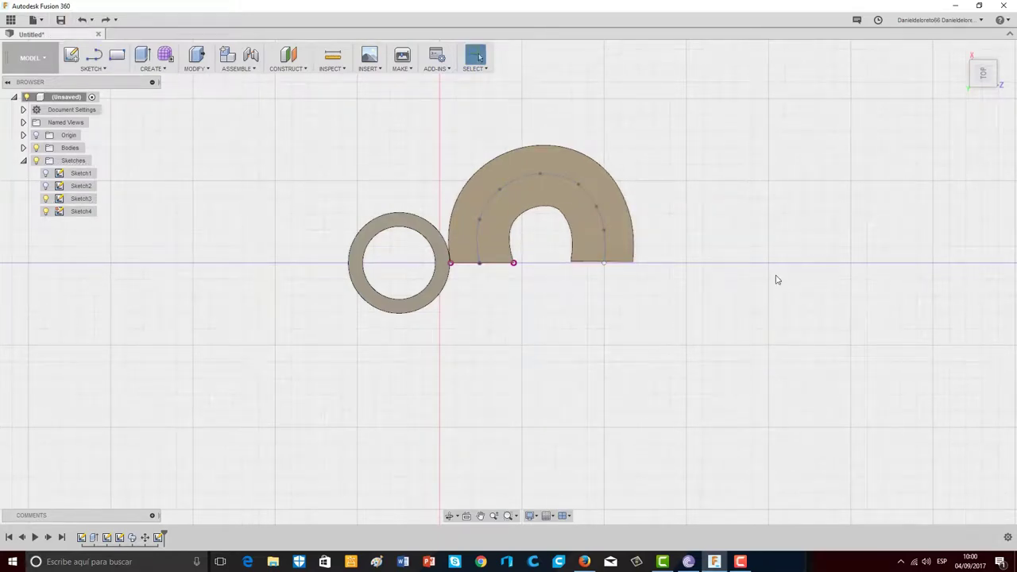
# Step: Rotate the curved arm body a quarter turn and move it -9.824 mm in X and -16.105 mm in Z so it overlaps the ring
pyautogui.keyDown('shift'); pyautogui.moveTo(681, 343); pyautogui.dragTo(642, 288, button='middle'); pyautogui.keyUp('shift')
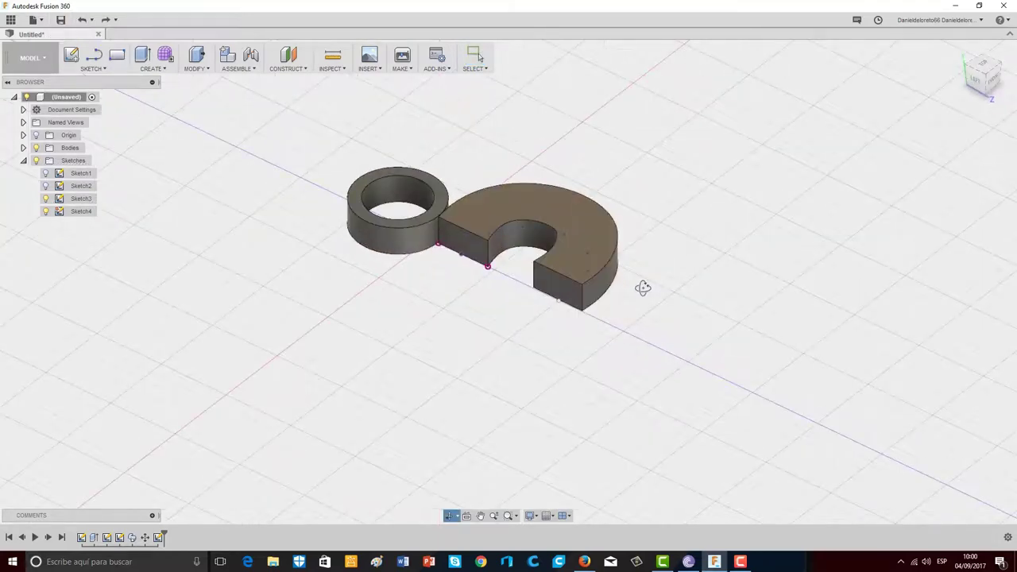
pyautogui.click(23, 148)
pyautogui.click(75, 174)
pyautogui.rightClick(87, 176)
pyautogui.click(102, 177)
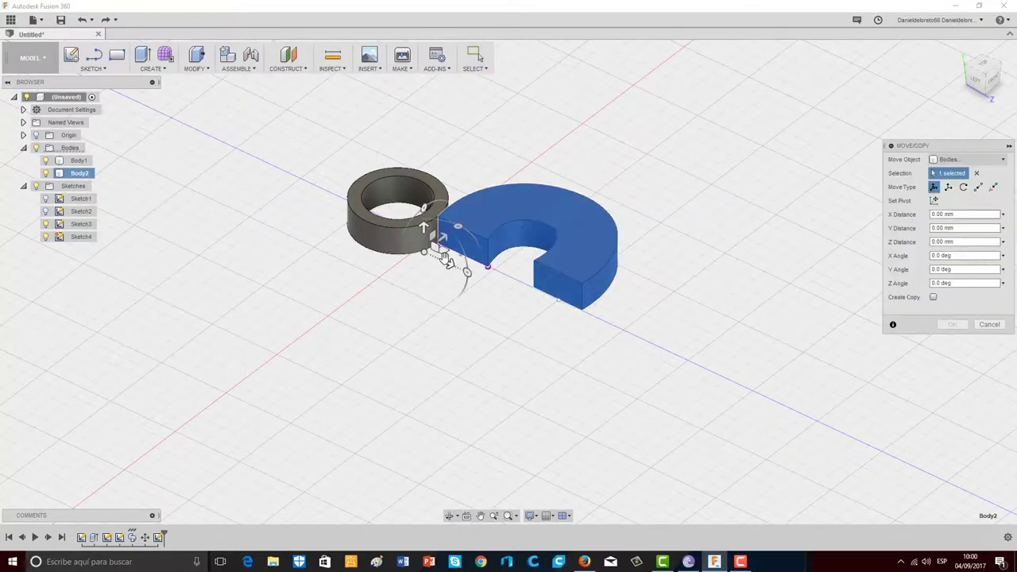
pyautogui.click(987, 66)
pyautogui.moveTo(458, 298); pyautogui.dragTo(438, 313)
pyautogui.keyDown('shift'); pyautogui.moveTo(654, 322); pyautogui.dragTo(686, 405, button='middle'); pyautogui.keyUp('shift')
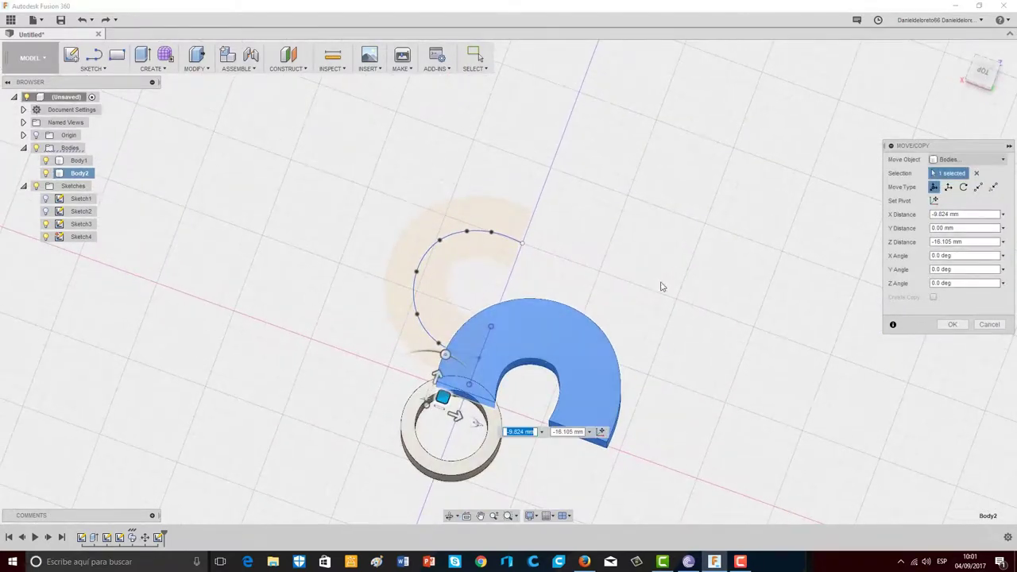
pyautogui.press('Return')
# Step: Create a full circular pattern of the curved arm body around the ring's inner cylindrical face with a quantity of 3
pyautogui.keyDown('shift'); pyautogui.moveTo(892, 341); pyautogui.dragTo(747, 352, button='middle'); pyautogui.keyUp('shift')
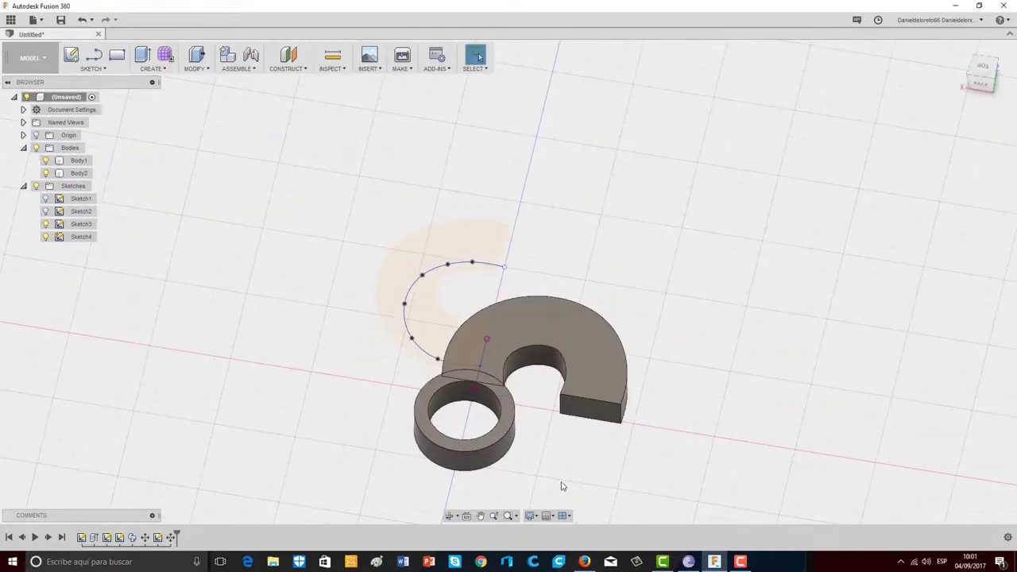
pyautogui.moveTo(633, 479)
pyautogui.keyDown('shift'); pyautogui.mouseDown(button='middle')
pyautogui.moveTo(645, 436)
pyautogui.moveTo(645, 467)
pyautogui.mouseUp(button='middle'); pyautogui.keyUp('shift')
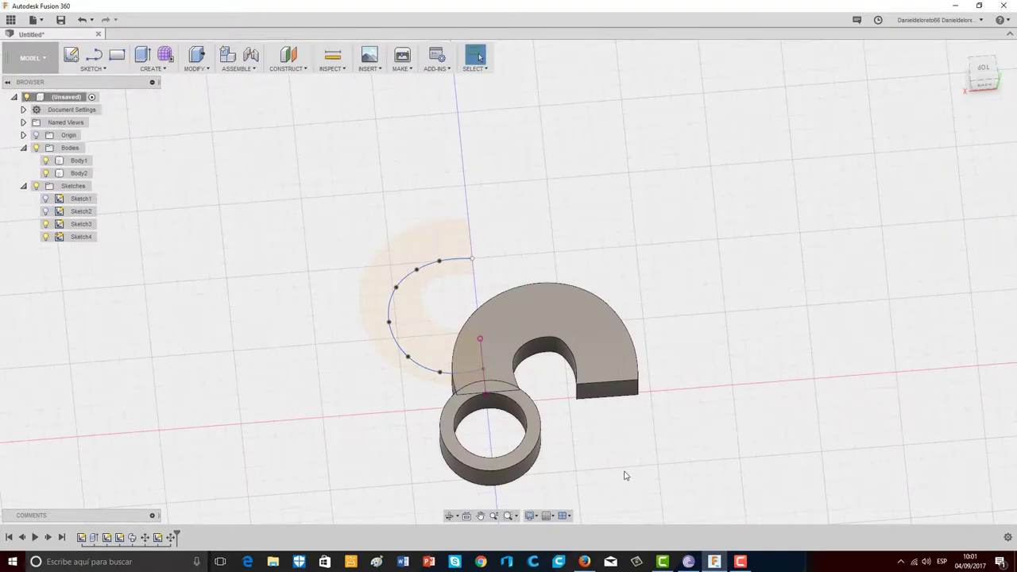
pyautogui.click(151, 69)
pyautogui.moveTo(162, 273)
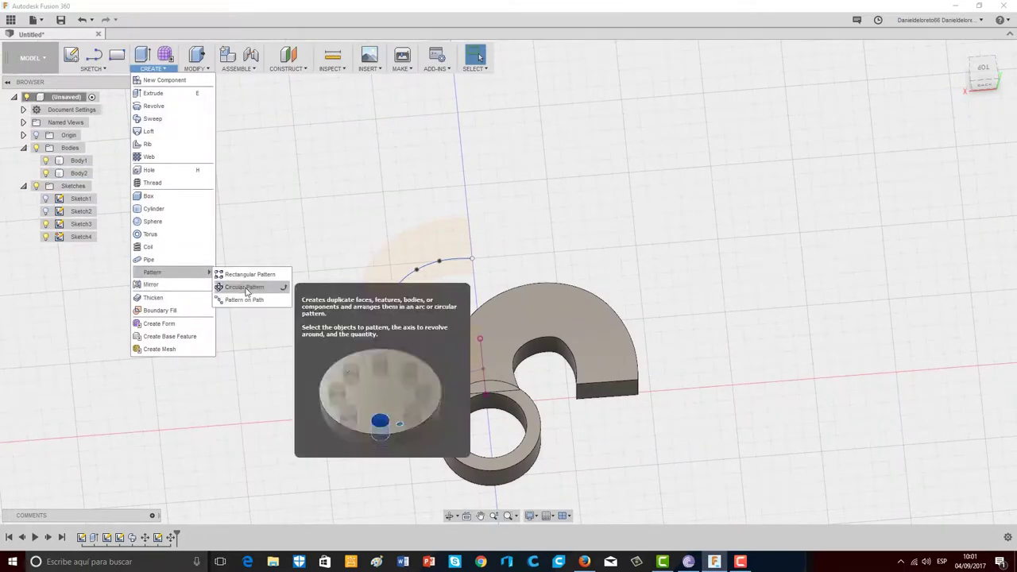
pyautogui.click(231, 282)
pyautogui.click(620, 322)
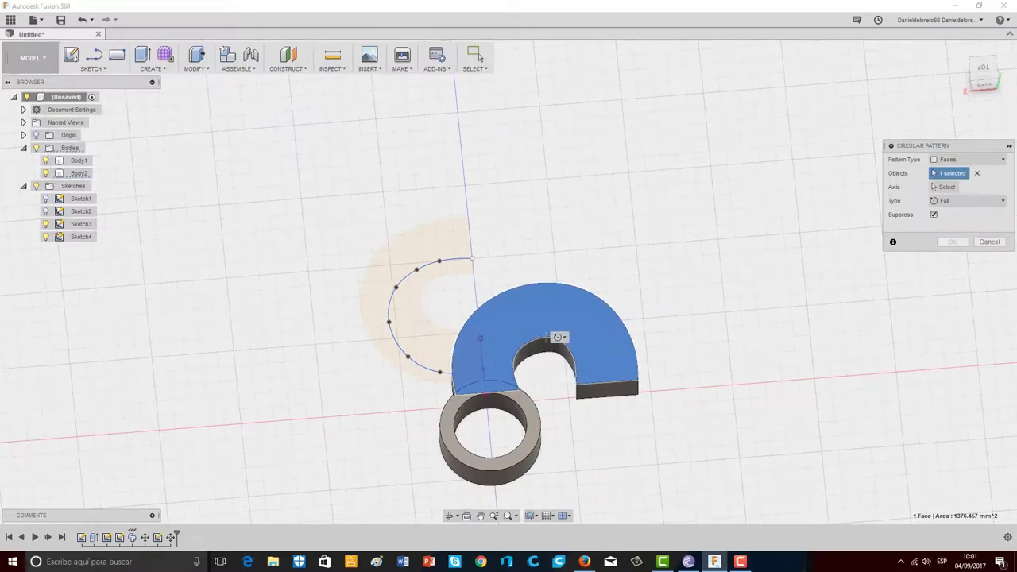
pyautogui.click(978, 173)
pyautogui.click(970, 159)
pyautogui.click(956, 186)
pyautogui.click(561, 325)
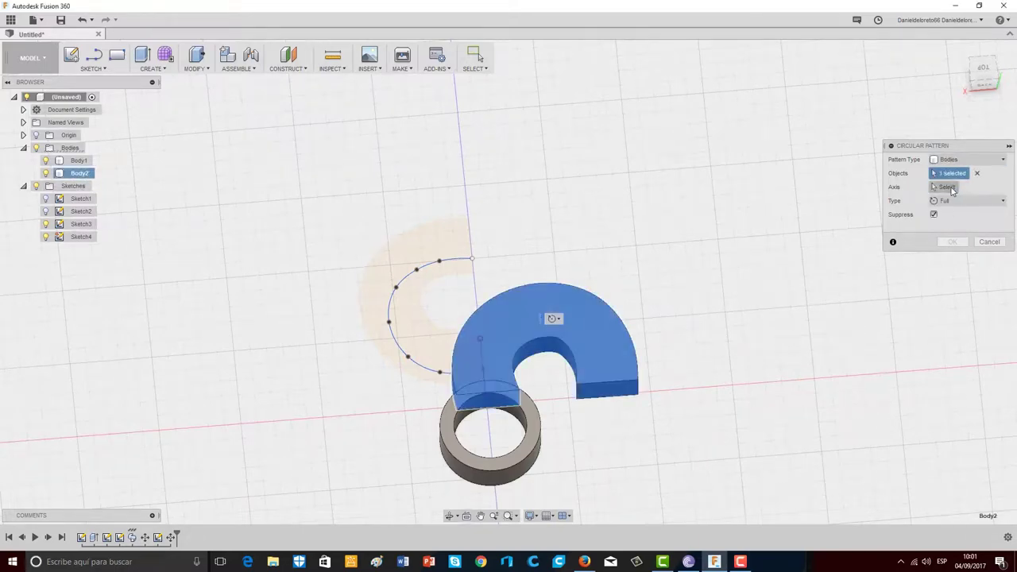
pyautogui.click(952, 189)
pyautogui.keyDown('shift'); pyautogui.moveTo(618, 427); pyautogui.dragTo(416, 372, button='middle'); pyautogui.keyUp('shift')
pyautogui.click(412, 335)
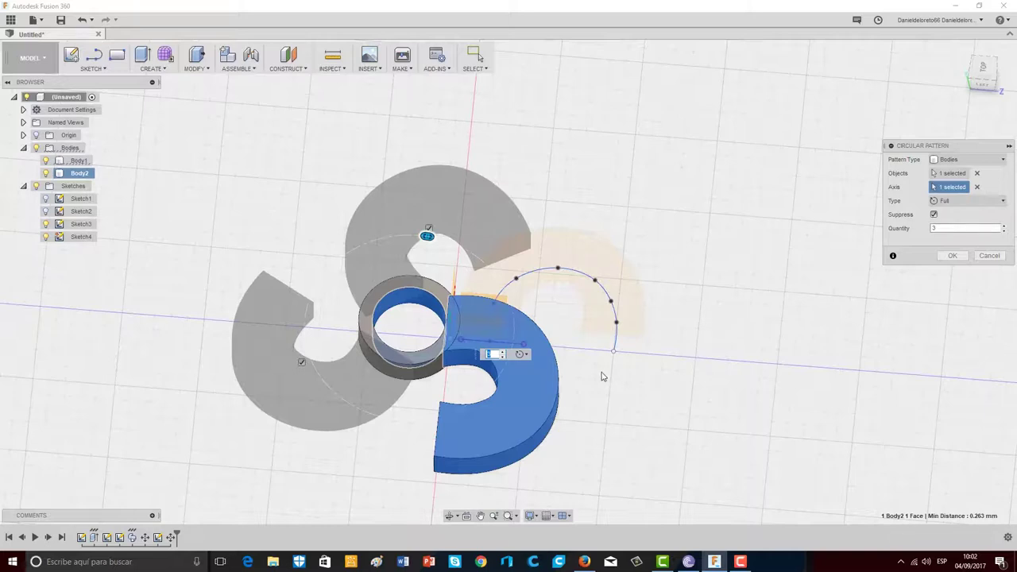
pyautogui.click(952, 256)
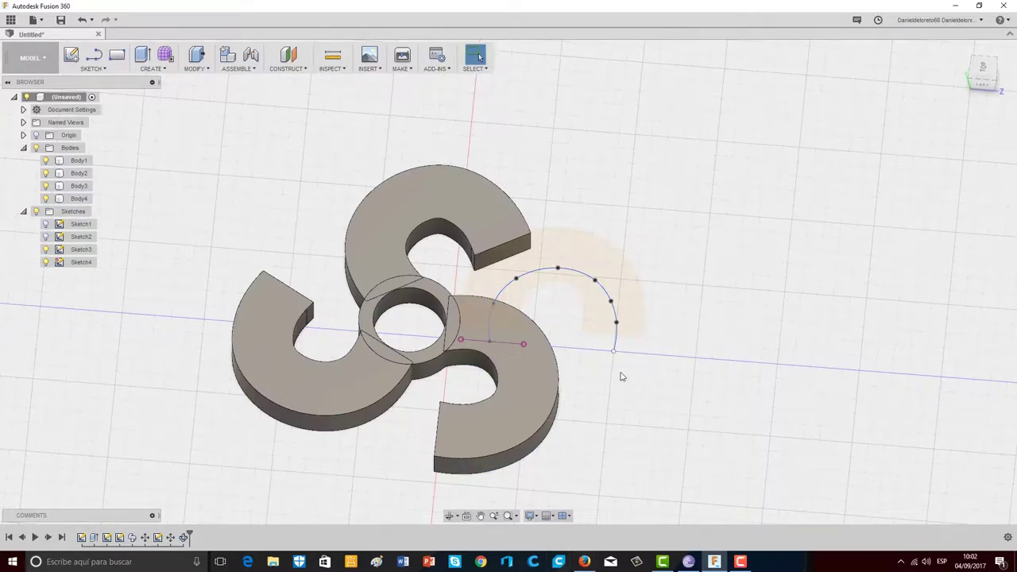
# Step: Inspect the patterned model, roll the timeline back to the start and step forward through every feature
pyautogui.keyDown('shift'); pyautogui.moveTo(633, 289); pyautogui.dragTo(870, 199, button='middle'); pyautogui.keyUp('shift')
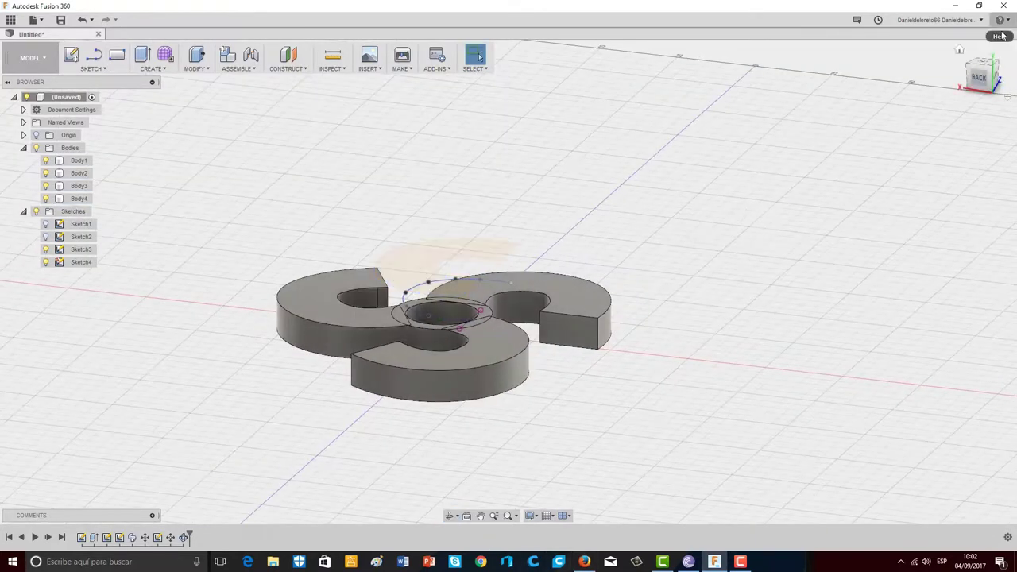
pyautogui.click(982, 78)
pyautogui.keyDown('shift'); pyautogui.moveTo(914, 144); pyautogui.dragTo(541, 397, button='middle'); pyautogui.keyUp('shift')
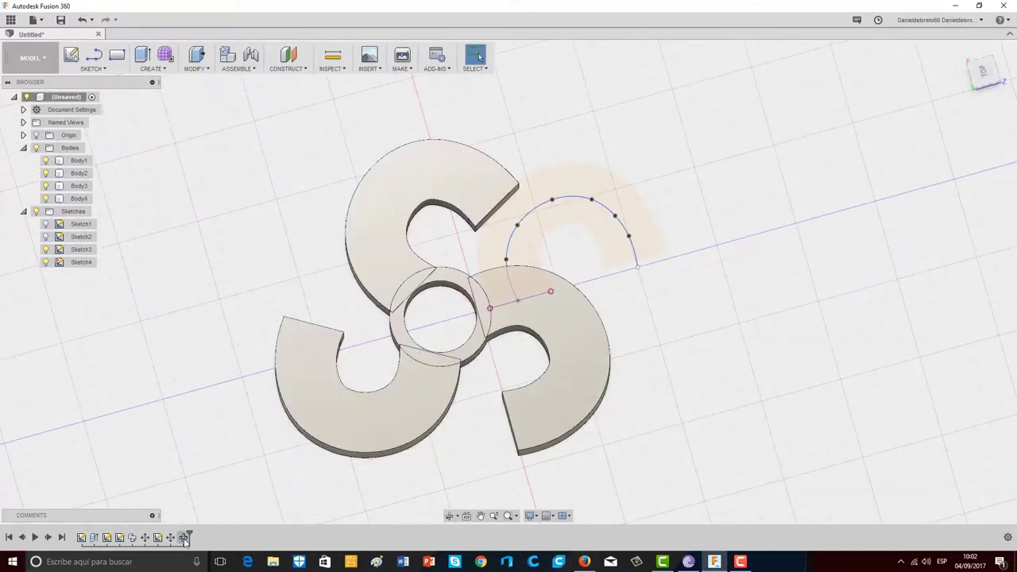
pyautogui.moveTo(185, 538); pyautogui.dragTo(74, 533)
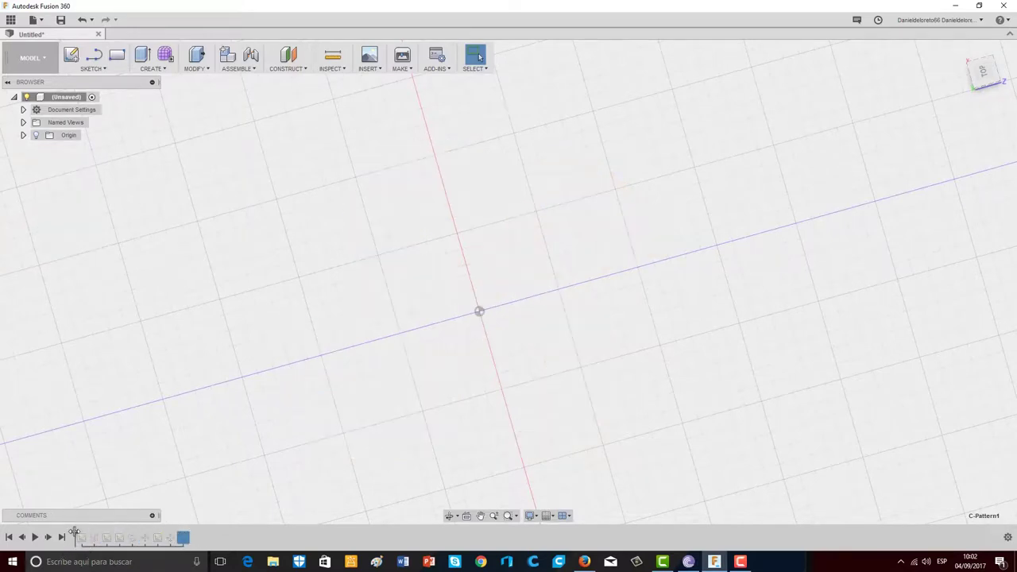
pyautogui.click(47, 540)
pyautogui.click(48, 540)
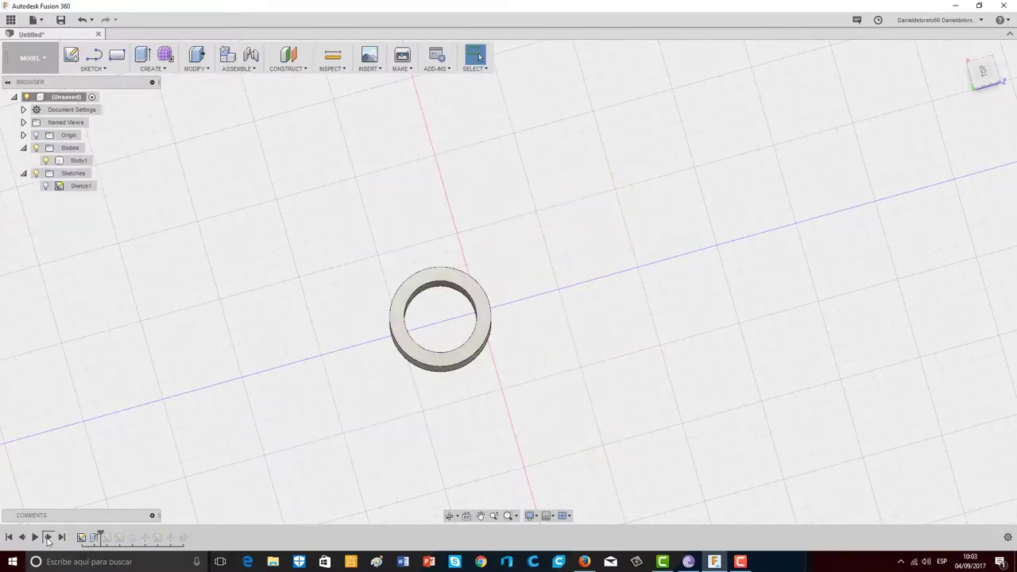
pyautogui.click(47, 539)
pyautogui.click(48, 540)
pyautogui.click(48, 540)
pyautogui.click(47, 540)
pyautogui.click(47, 540)
pyautogui.click(47, 540)
pyautogui.click(48, 538)
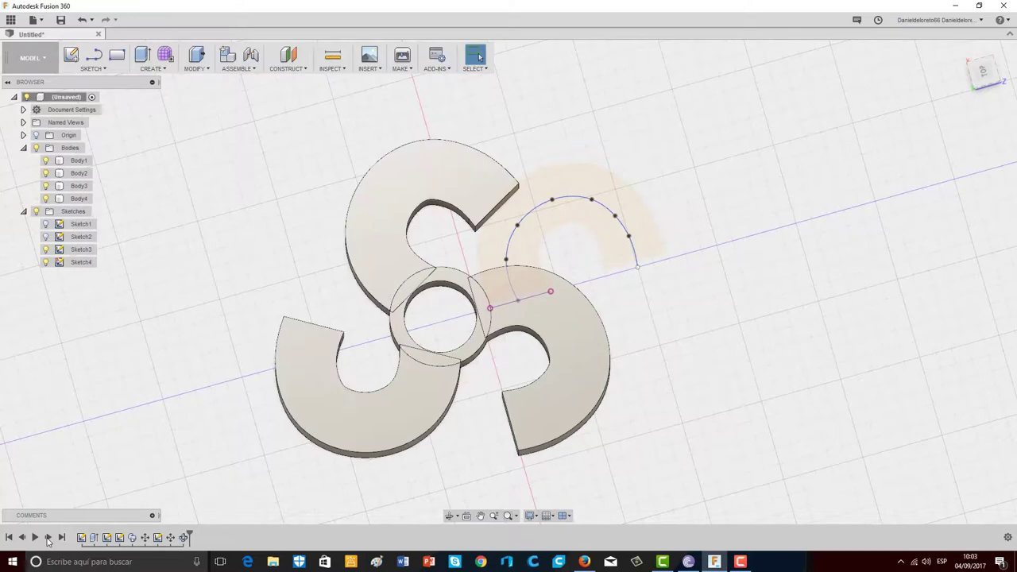
# Step: Delete the circular pattern, leaving only the ring and the original curved arm
pyautogui.press('Delete')
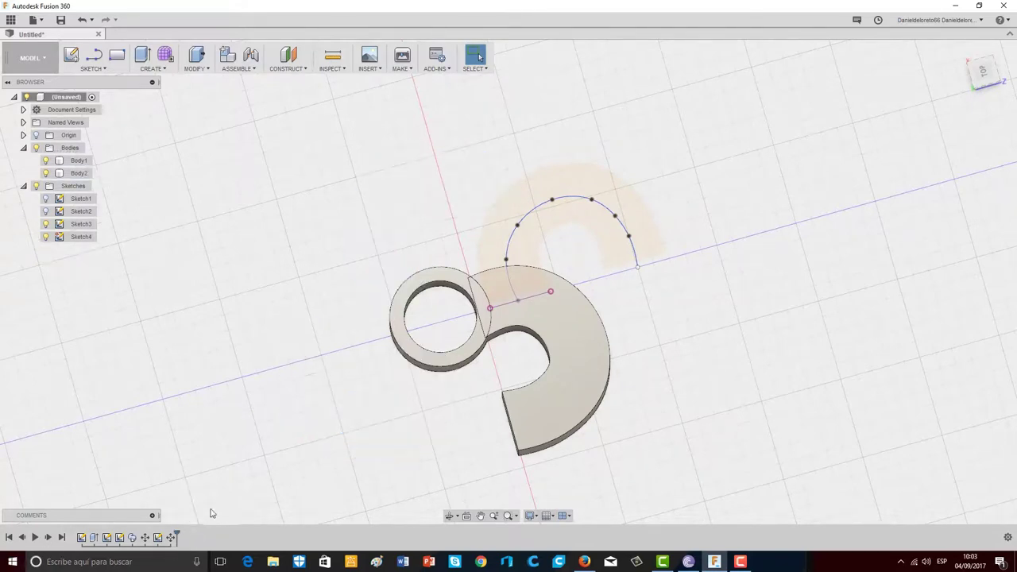
pyautogui.keyDown('shift'); pyautogui.moveTo(796, 256); pyautogui.dragTo(763, 286, button='middle'); pyautogui.keyUp('shift')
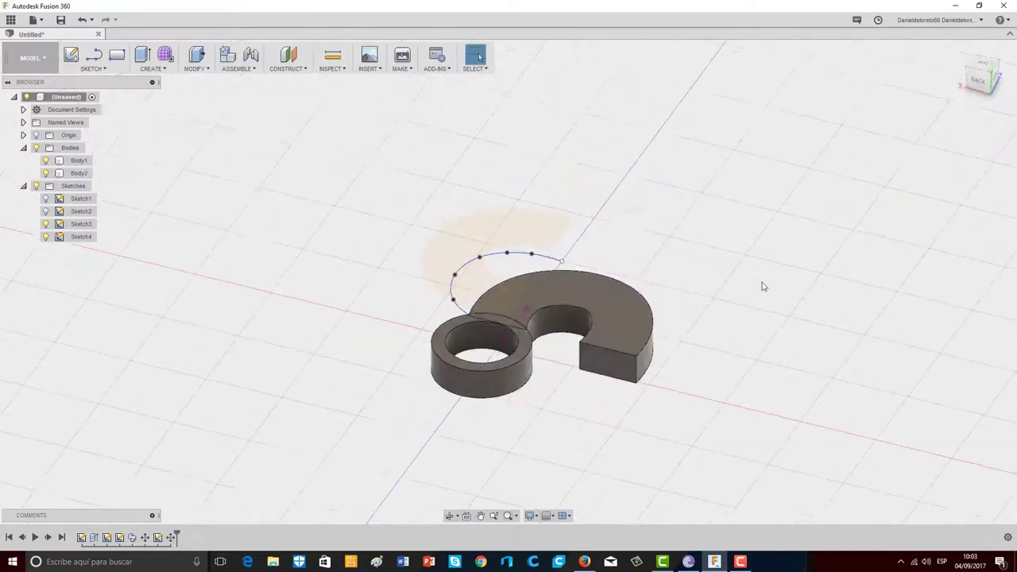
pyautogui.click(977, 79)
pyautogui.moveTo(721, 251); pyautogui.dragTo(577, 312, button='middle')
pyautogui.scroll(5, 577, 313)
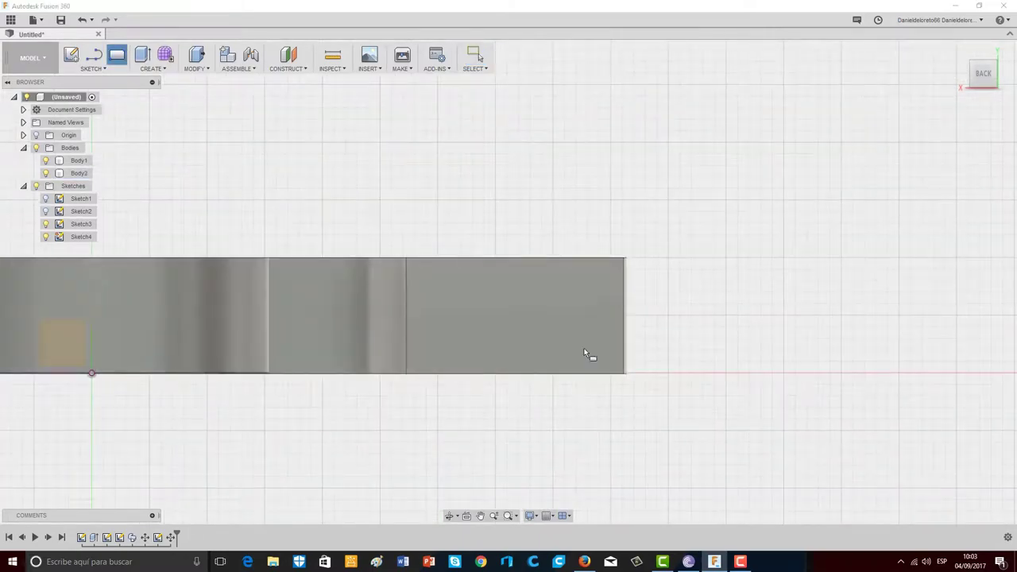
pyautogui.keyDown('shift'); pyautogui.moveTo(839, 195); pyautogui.dragTo(713, 166, button='middle'); pyautogui.keyUp('shift')
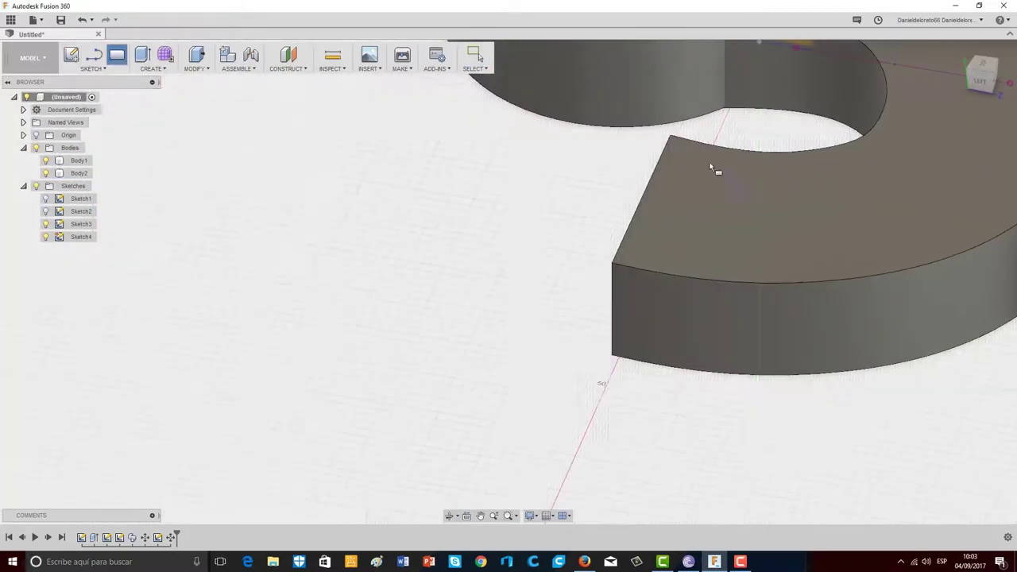
pyautogui.click(83, 20)
# Step: Show the origin planes and create a construction plane offset -1 mm from the XY plane
pyautogui.scroll(-5, 682, 198)
pyautogui.keyDown('shift'); pyautogui.moveTo(648, 216); pyautogui.dragTo(739, 191, button='middle'); pyautogui.keyUp('shift')
pyautogui.click(37, 135)
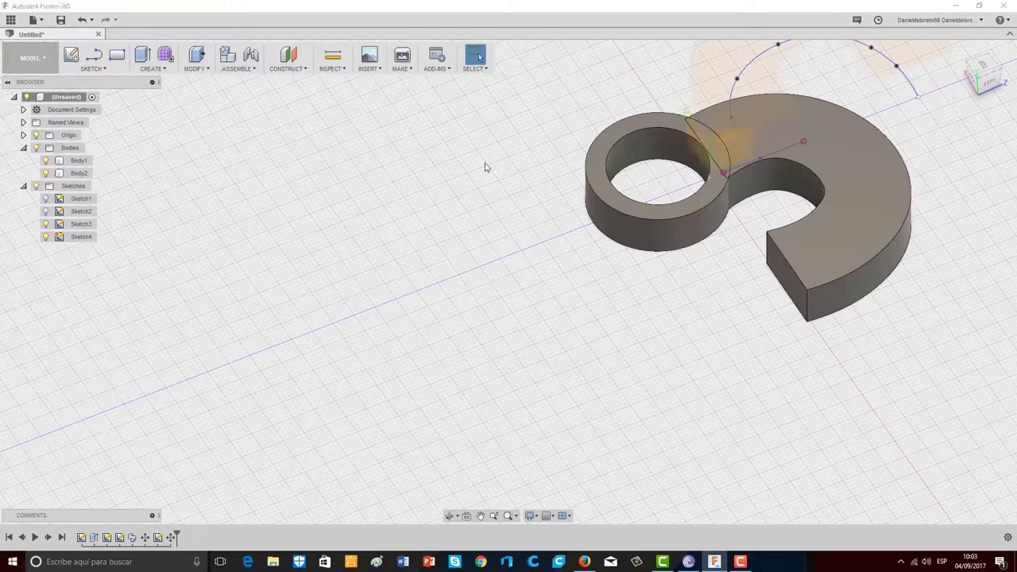
pyautogui.click(285, 58)
pyautogui.click(700, 140)
pyautogui.moveTo(676, 54); pyautogui.dragTo(654, 62)
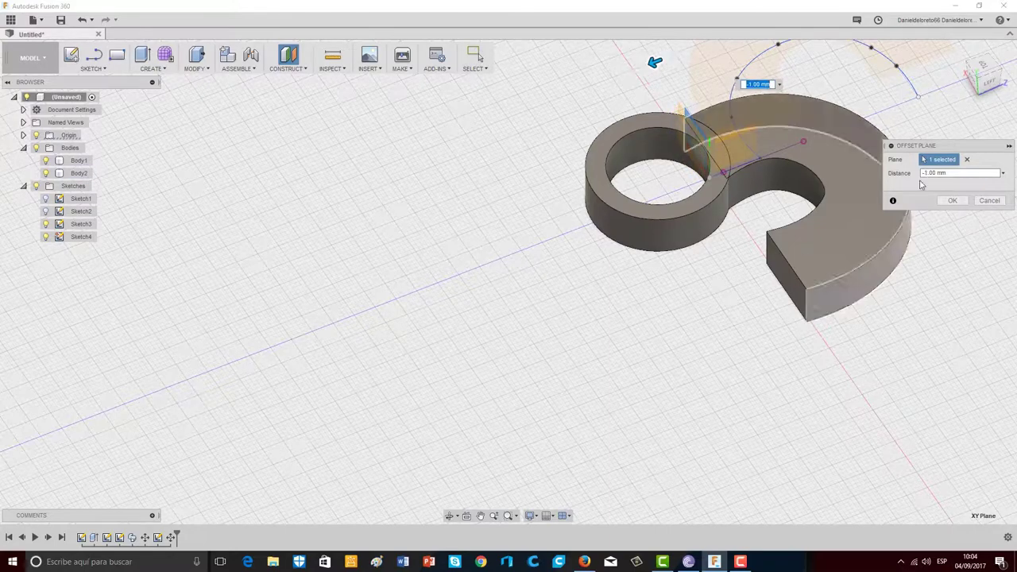
pyautogui.press('Return')
# Step: Sketch a rectangle about 15.5 mm by 8 mm on the new offset plane, inset within the outline of the arm's free end face
pyautogui.press('r')
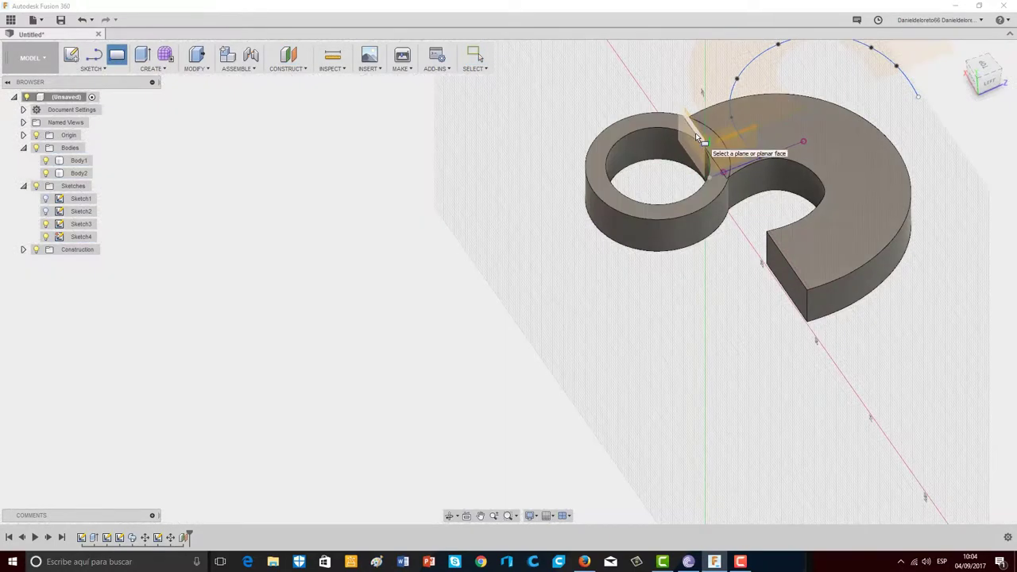
pyautogui.click(695, 133)
pyautogui.scroll(6, 685, 245)
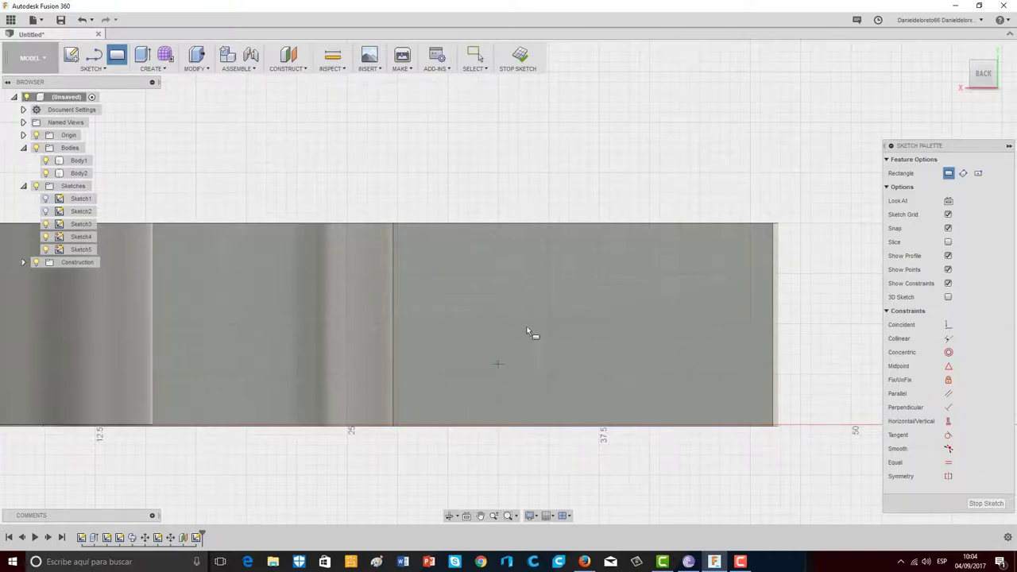
pyautogui.scroll(-2, 517, 311)
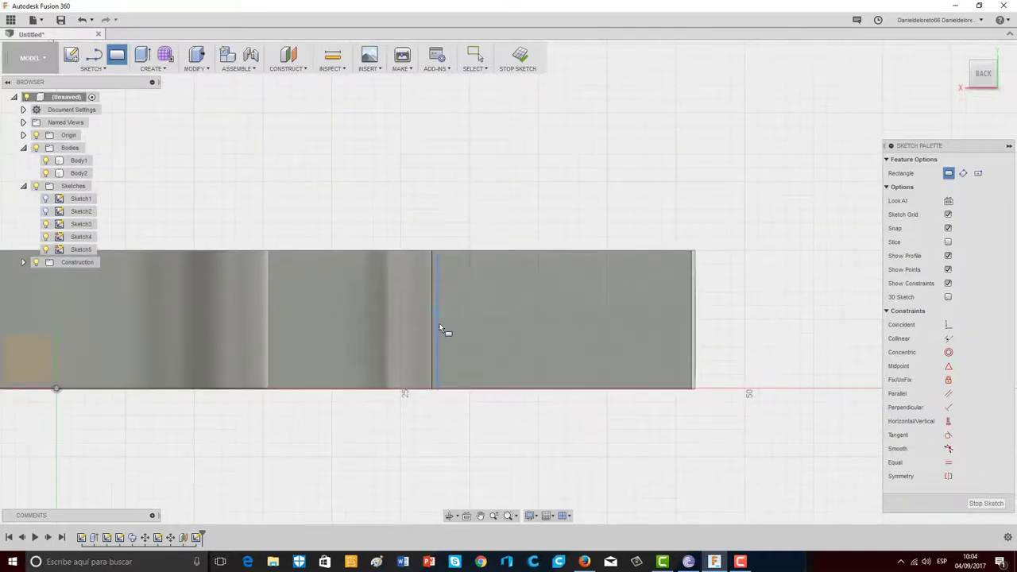
pyautogui.click(455, 264)
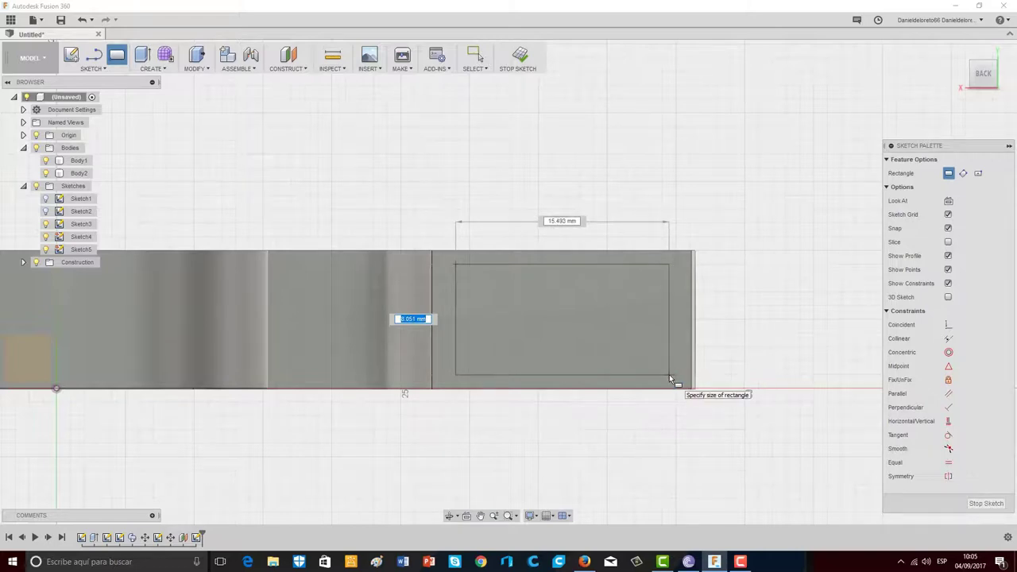
pyautogui.click(669, 374)
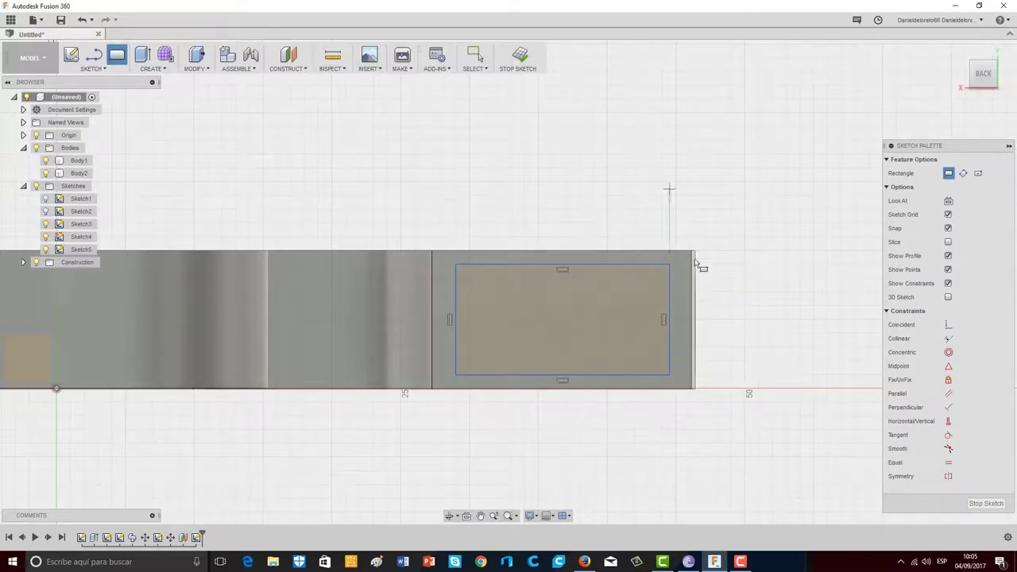
pyautogui.click(519, 58)
# Step: Extrude the inset rectangle 5.5 mm into the arm's free end as a cut
pyautogui.keyDown('shift'); pyautogui.moveTo(725, 245); pyautogui.dragTo(651, 292, button='middle'); pyautogui.keyUp('shift')
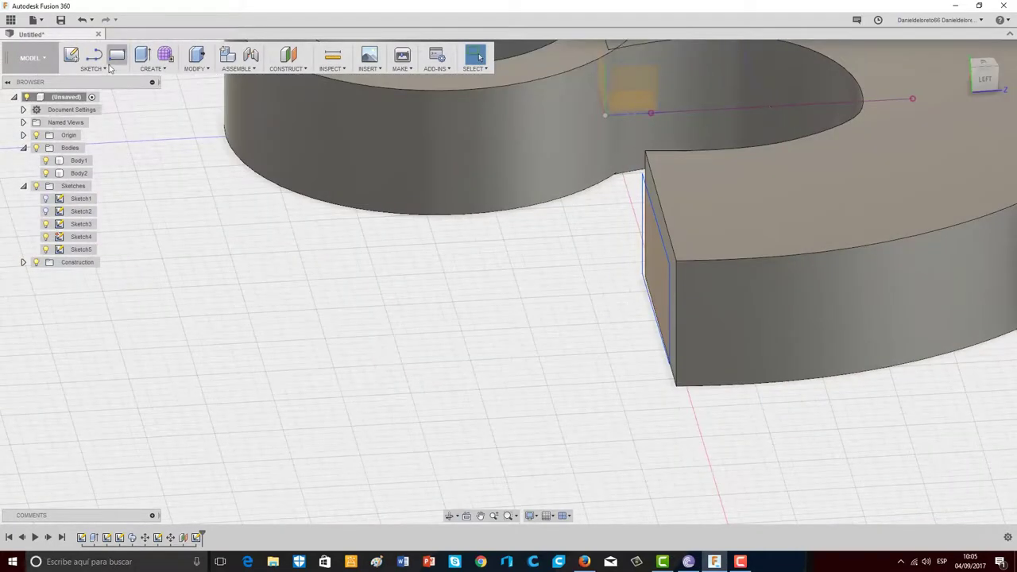
pyautogui.click(143, 55)
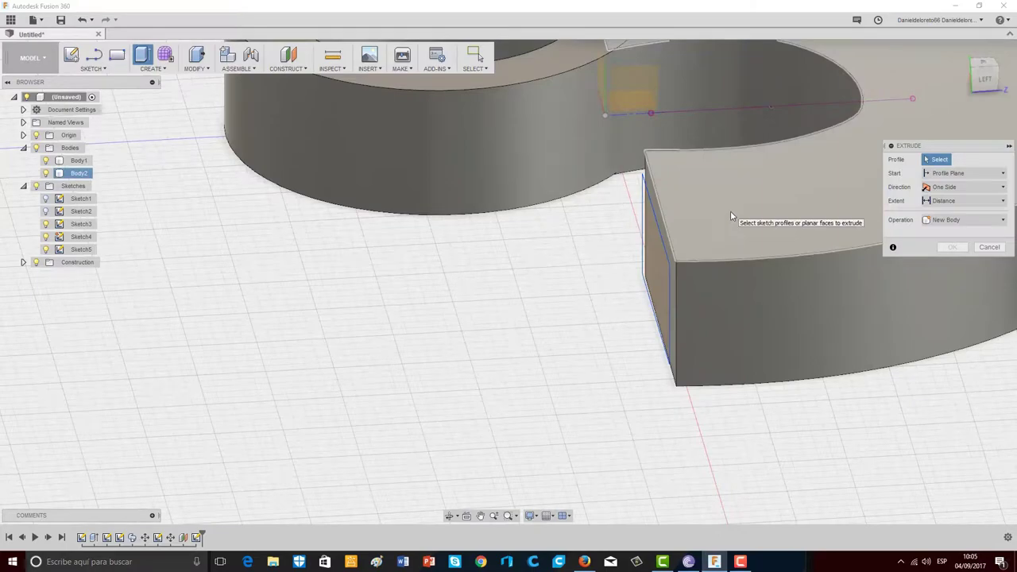
pyautogui.moveTo(769, 296); pyautogui.dragTo(613, 278, button='middle')
pyautogui.click(613, 275)
pyautogui.moveTo(613, 270); pyautogui.dragTo(698, 256)
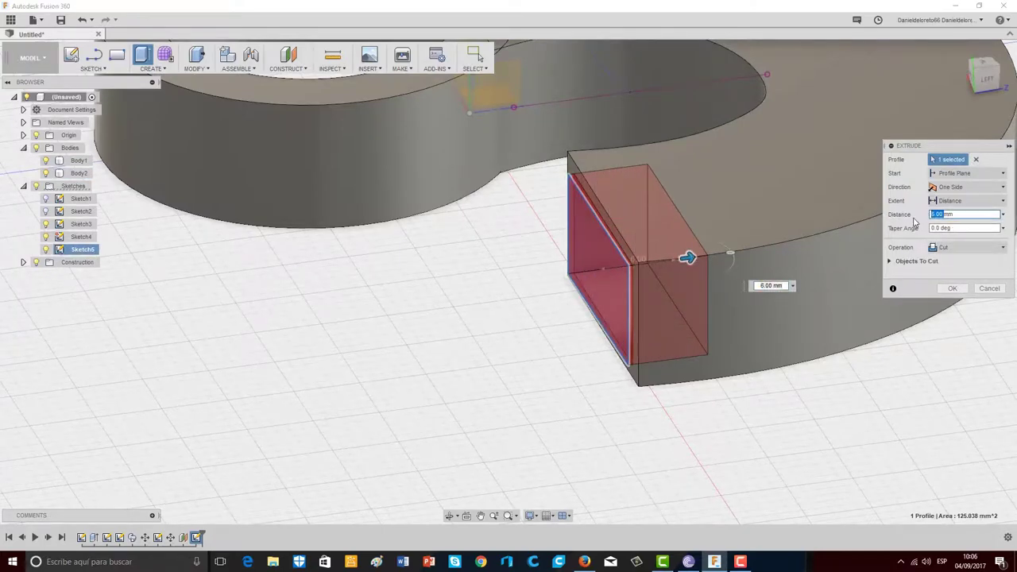
pyautogui.write('5.5mm')
pyautogui.click(954, 289)
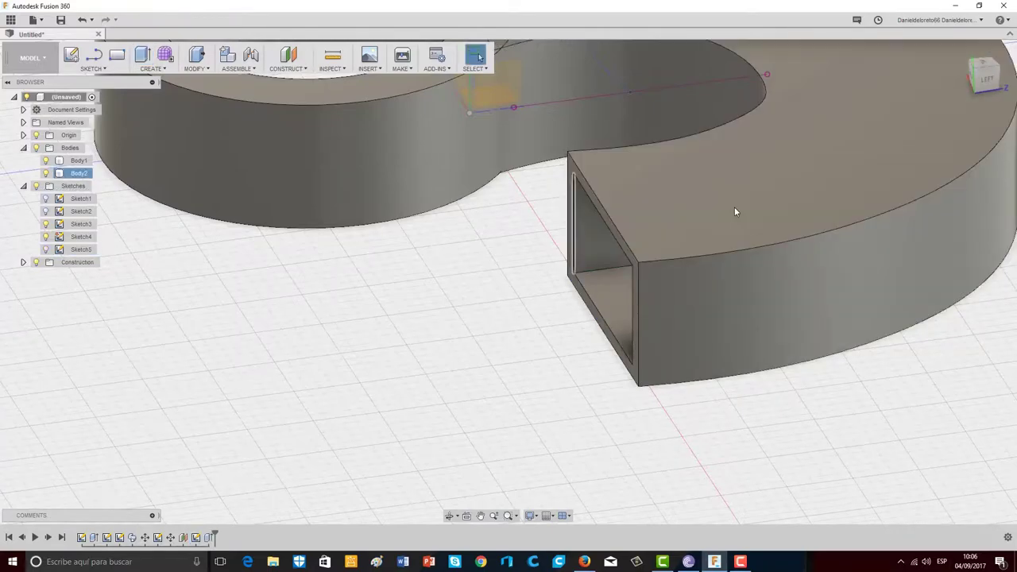
# Step: Sketch a rectangle about 20 mm by 10 mm on the XY plane, just beyond the outer side of the arm and level with its height
pyautogui.keyDown('shift'); pyautogui.moveTo(546, 268); pyautogui.dragTo(521, 306, button='middle'); pyautogui.keyUp('shift')
pyautogui.scroll(-5, 614, 289)
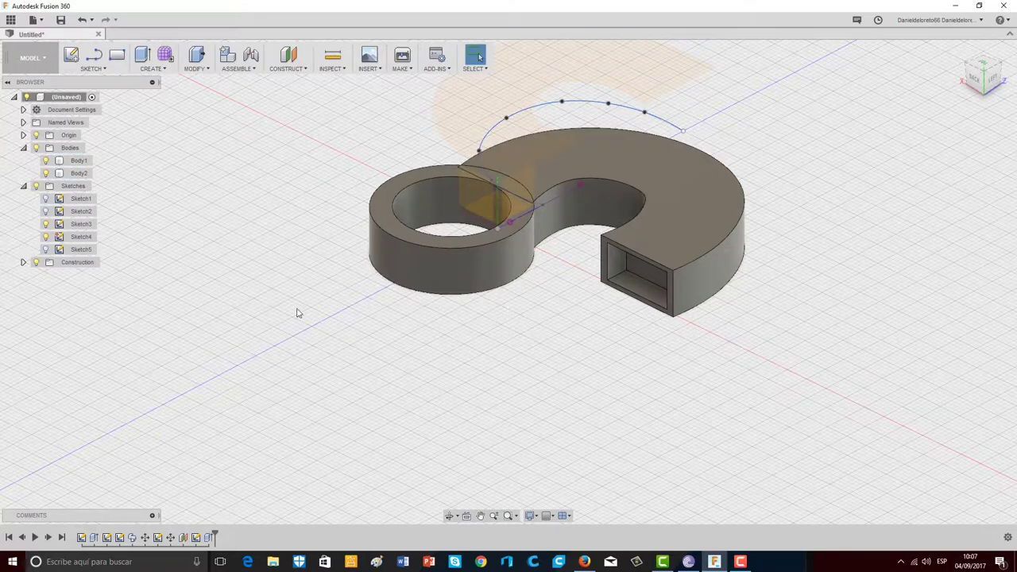
pyautogui.moveTo(744, 307); pyautogui.dragTo(554, 235, button='middle')
pyautogui.click(976, 78)
pyautogui.moveTo(755, 188); pyautogui.dragTo(702, 253, button='middle')
pyautogui.click(117, 55)
pyautogui.click(532, 241)
pyautogui.moveTo(765, 228); pyautogui.dragTo(429, 248, button='middle')
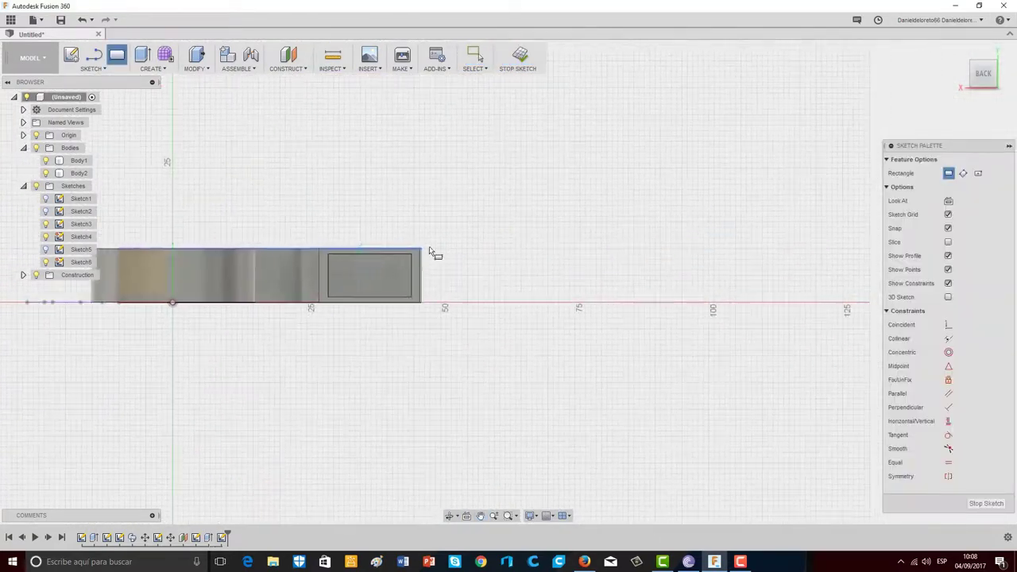
pyautogui.click(441, 249)
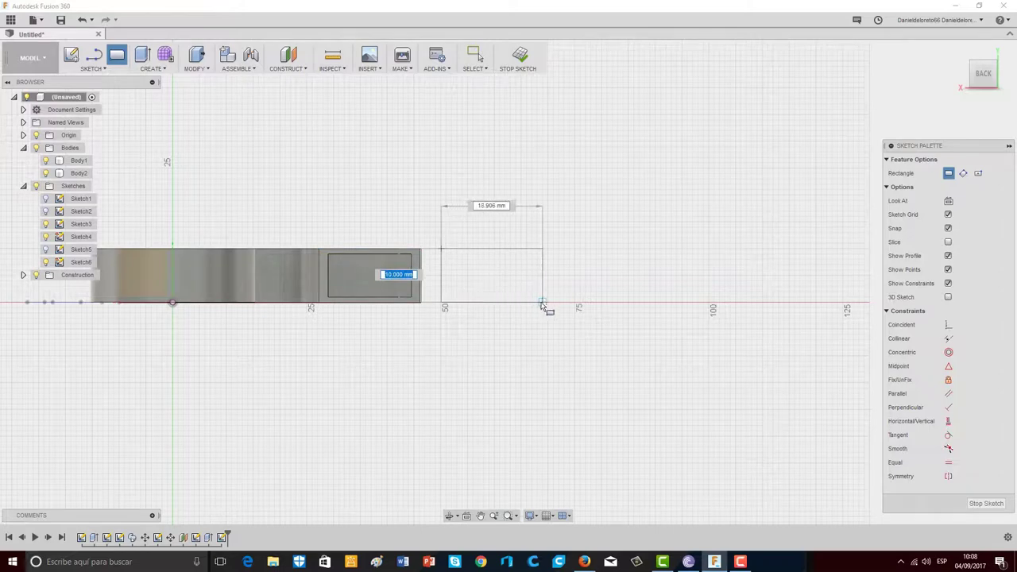
pyautogui.click(548, 303)
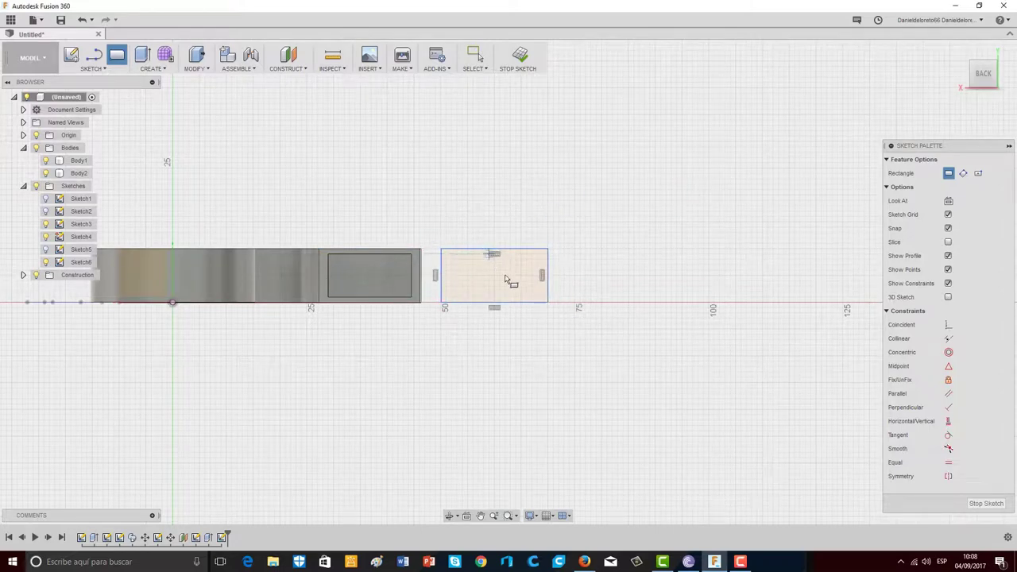
pyautogui.click(519, 56)
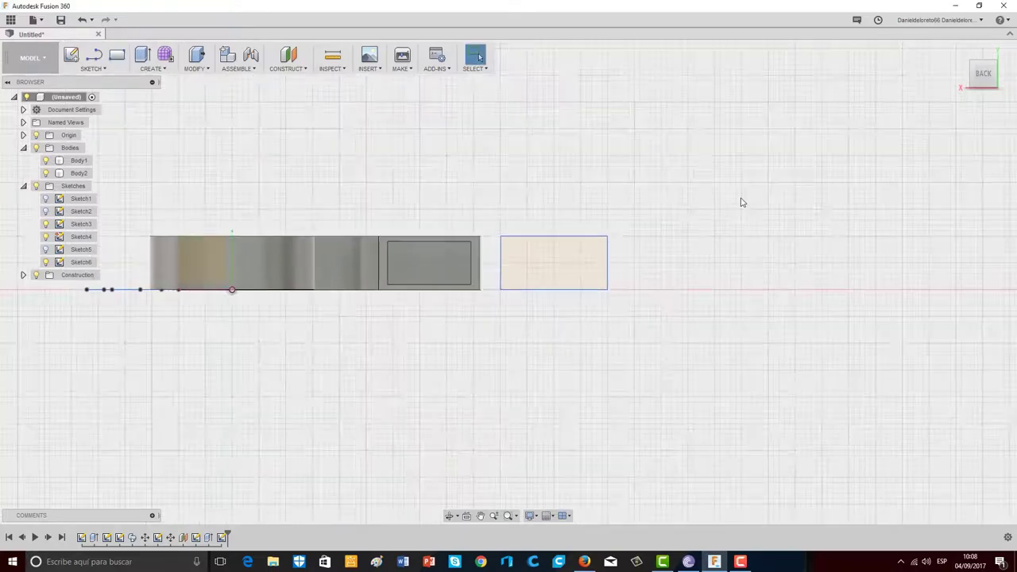
# Step: Extrude the separate rectangle away from the arm as a new block body
pyautogui.click(142, 54)
pyautogui.click(380, 394)
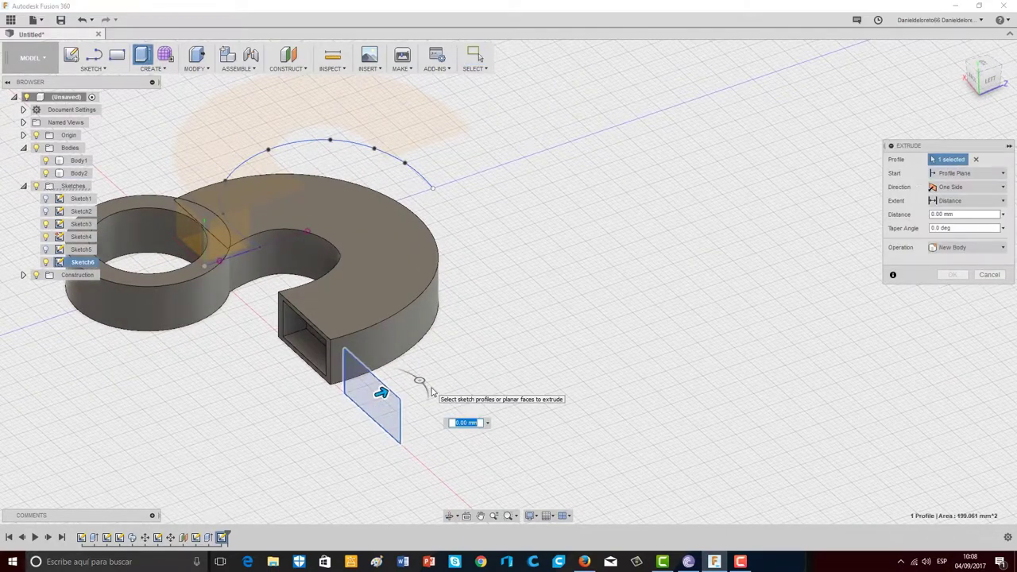
pyautogui.moveTo(381, 393); pyautogui.dragTo(297, 403)
pyautogui.click(953, 274)
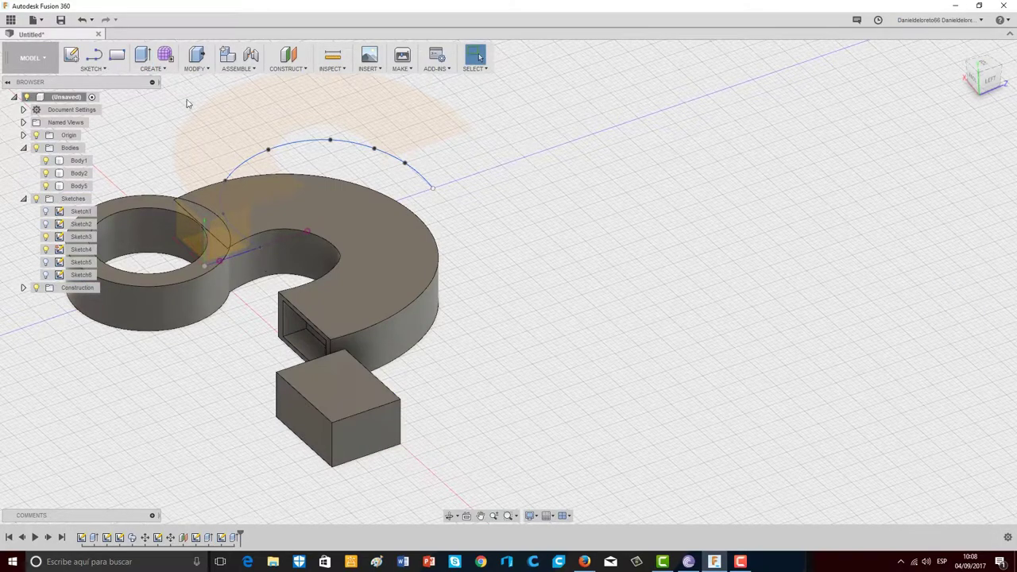
pyautogui.click(154, 68)
pyautogui.click(195, 68)
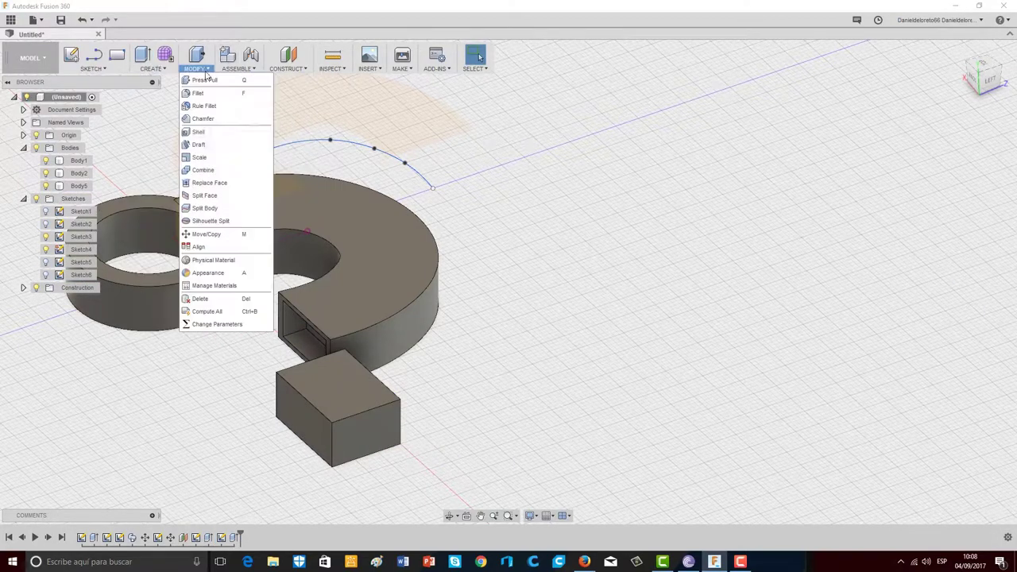
pyautogui.click(199, 183)
pyautogui.click(291, 422)
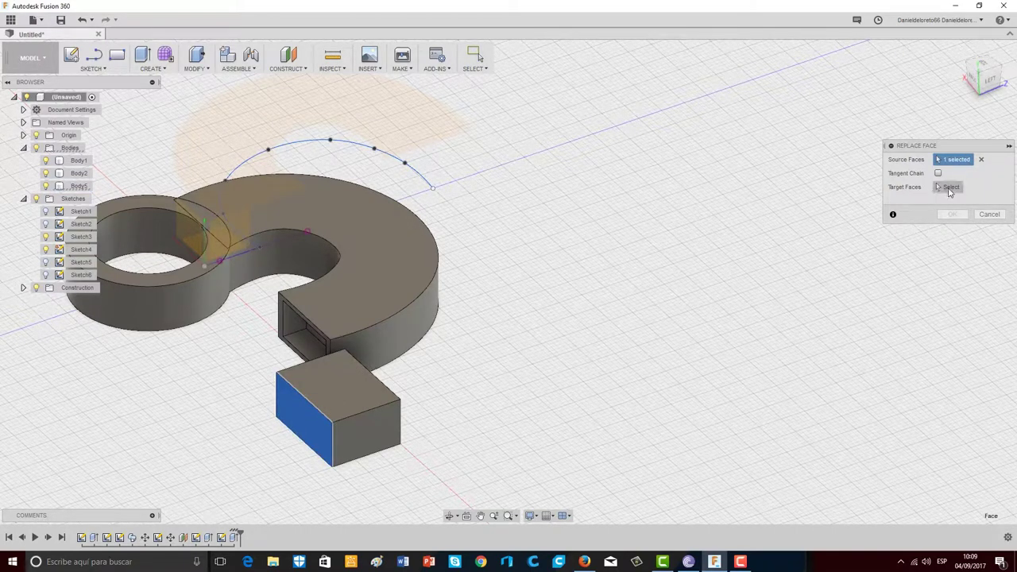
pyautogui.click(950, 187)
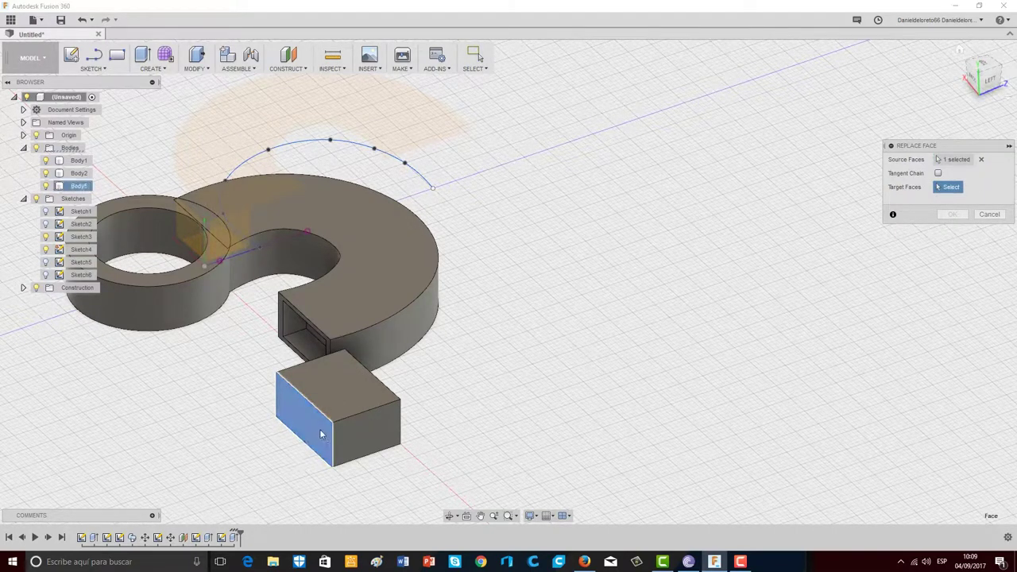
pyautogui.click(893, 215)
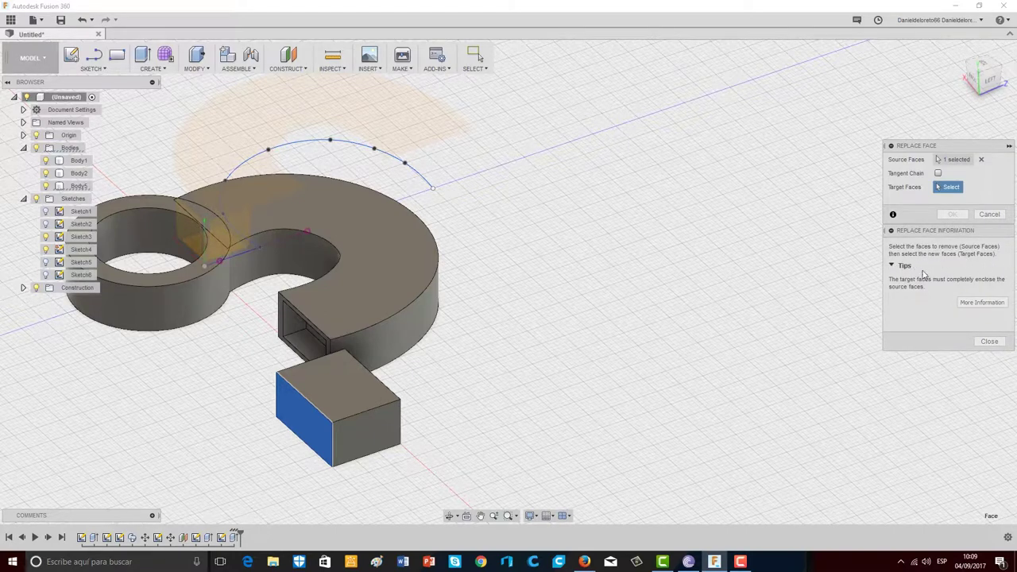
pyautogui.click(989, 342)
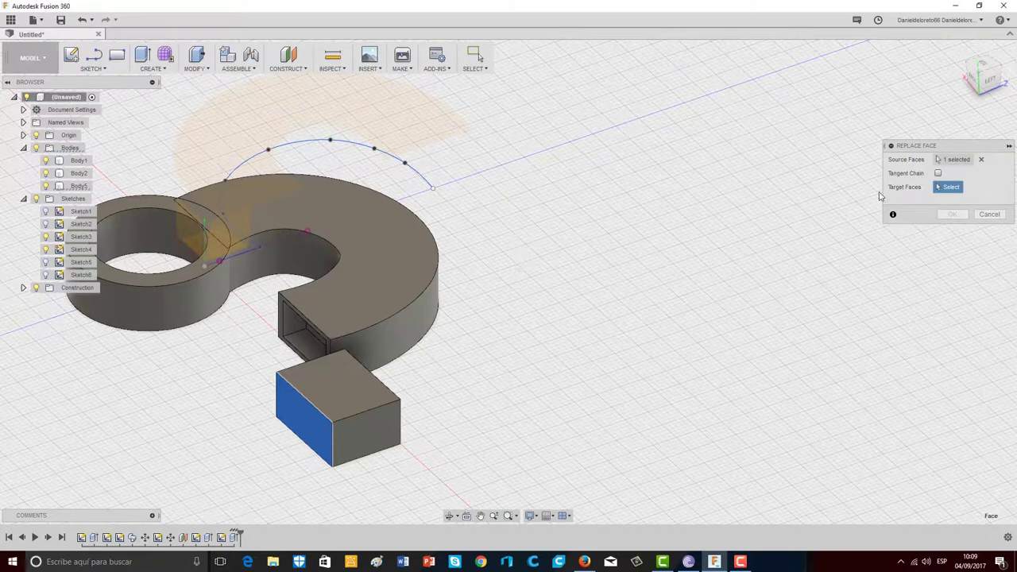
pyautogui.click(990, 215)
pyautogui.click(153, 69)
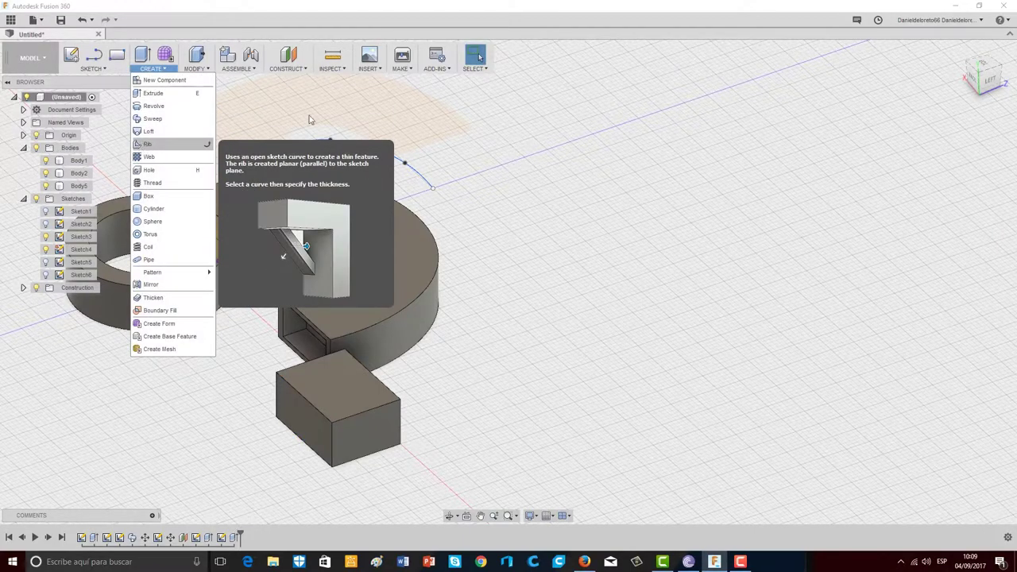
# Step: Sketch a zigzag line on the ground plane along the block's back edge, forming eight triangular teeth with sides about 2.2 mm long
pyautogui.click(983, 65)
pyautogui.moveTo(259, 309); pyautogui.dragTo(435, 294, button='middle')
pyautogui.scroll(3, 437, 279)
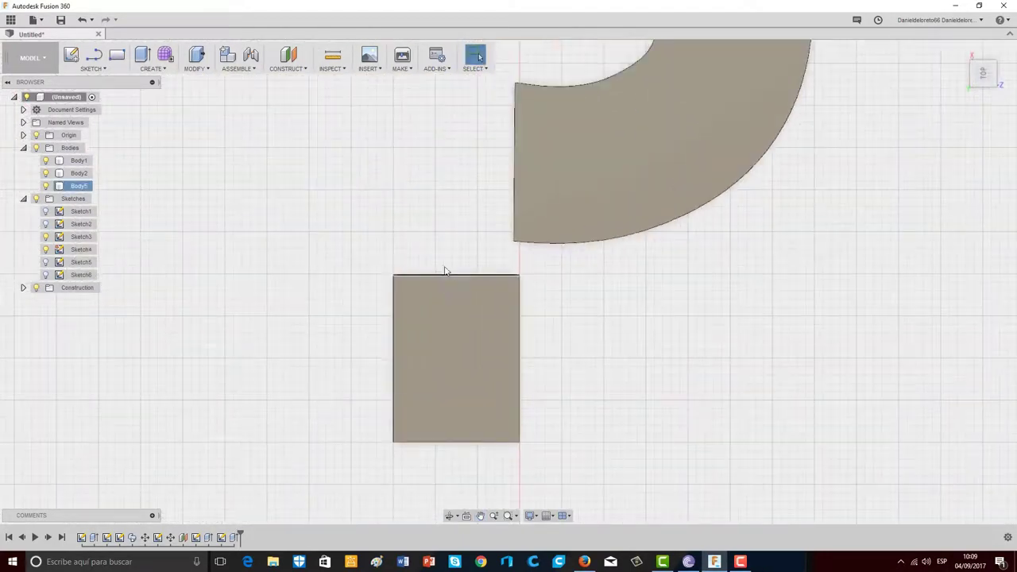
pyautogui.scroll(2, 445, 272)
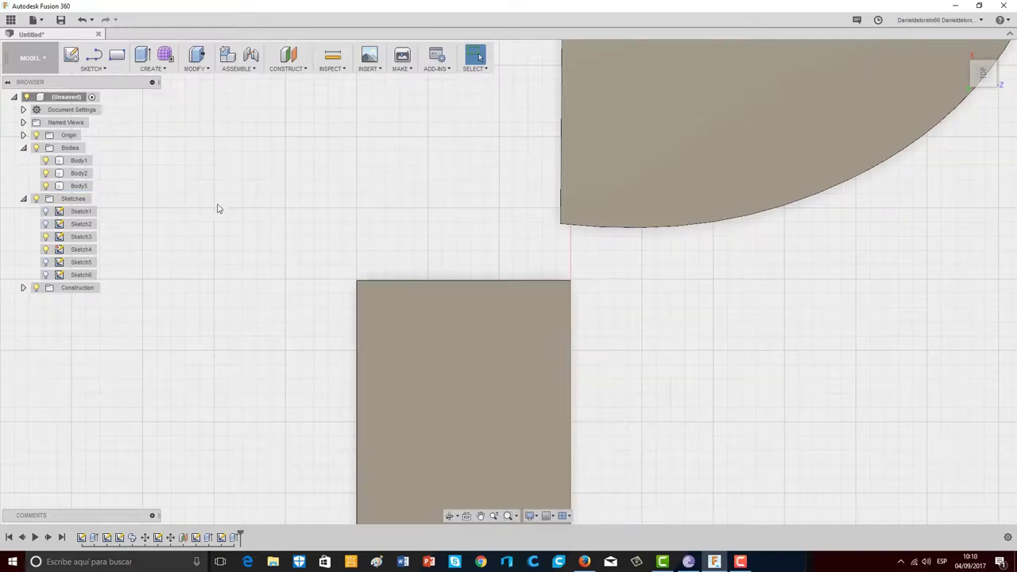
pyautogui.click(94, 55)
pyautogui.click(349, 253)
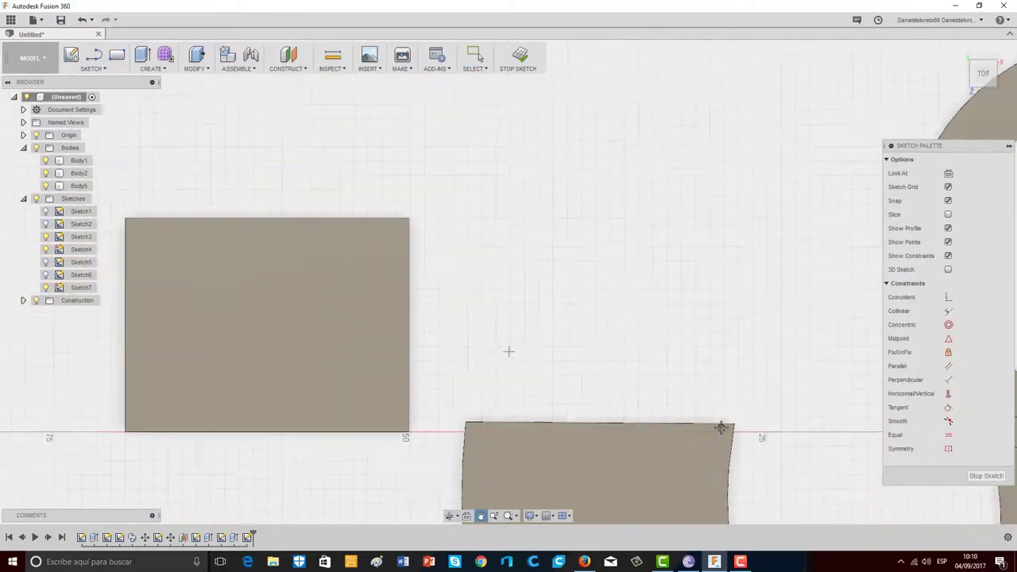
pyautogui.click(349, 297)
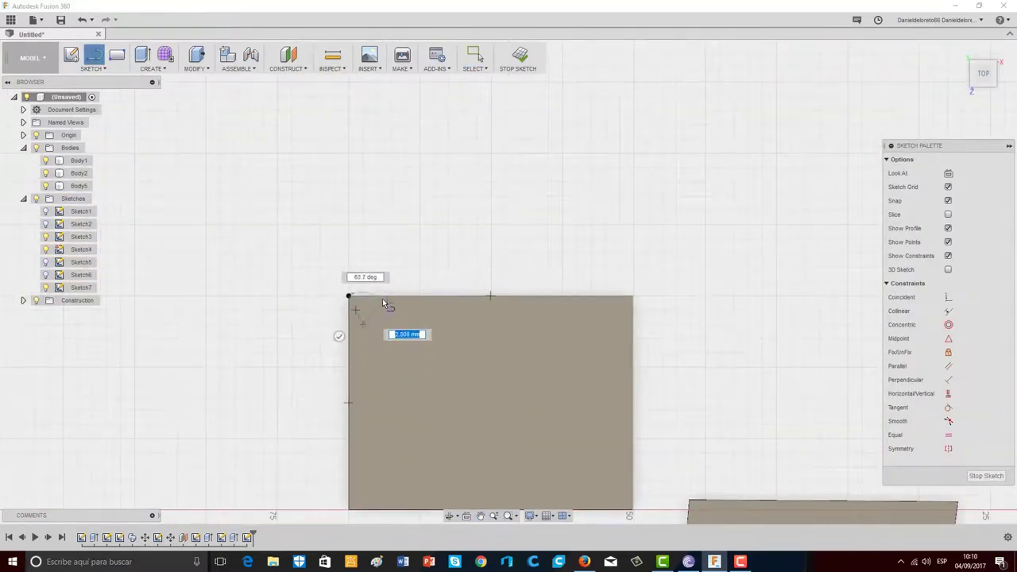
pyautogui.click(380, 299)
pyautogui.click(378, 297)
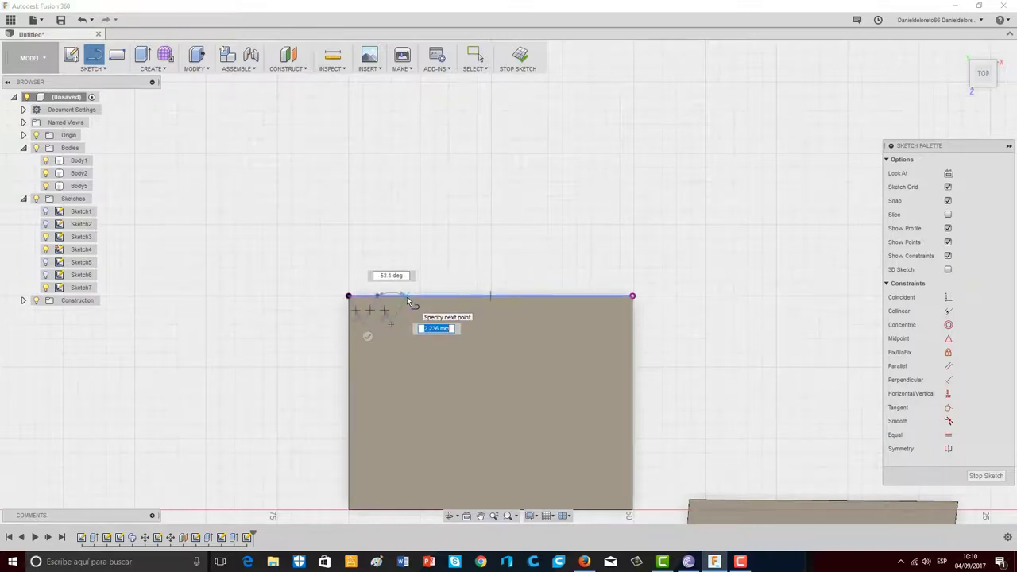
pyautogui.click(407, 296)
pyautogui.click(407, 297)
pyautogui.click(422, 325)
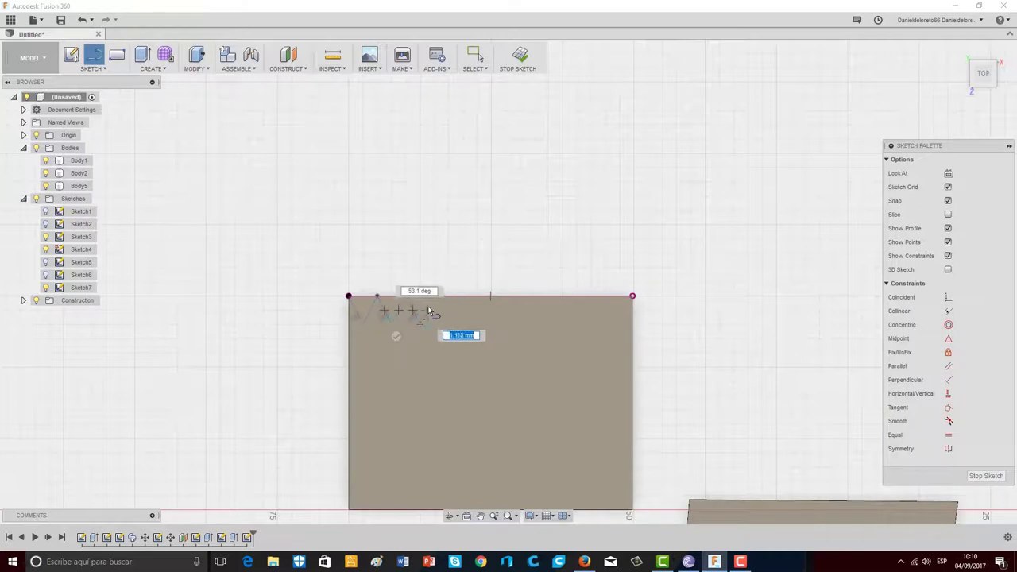
pyautogui.click(434, 296)
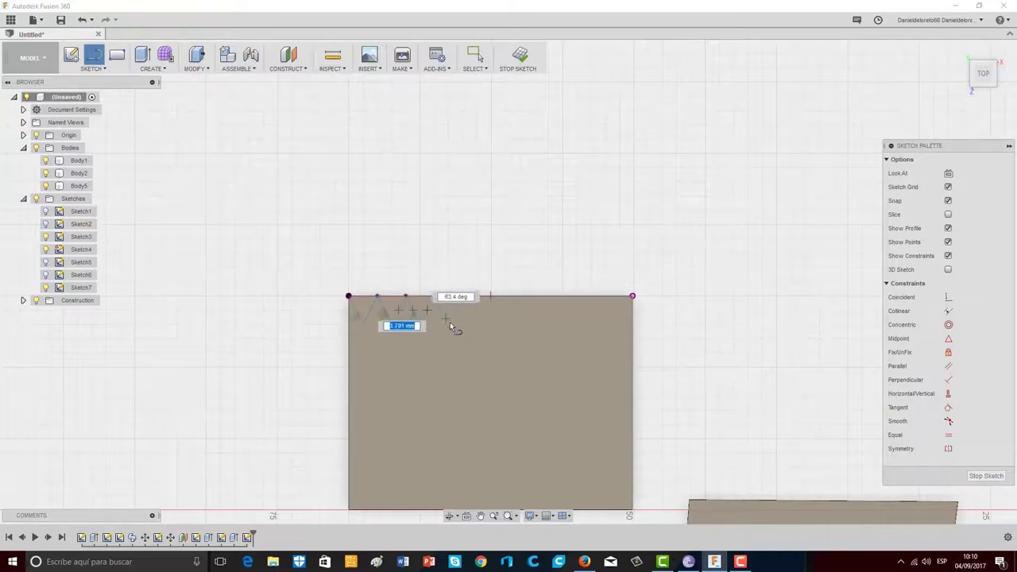
pyautogui.click(450, 323)
pyautogui.click(463, 297)
pyautogui.click(476, 321)
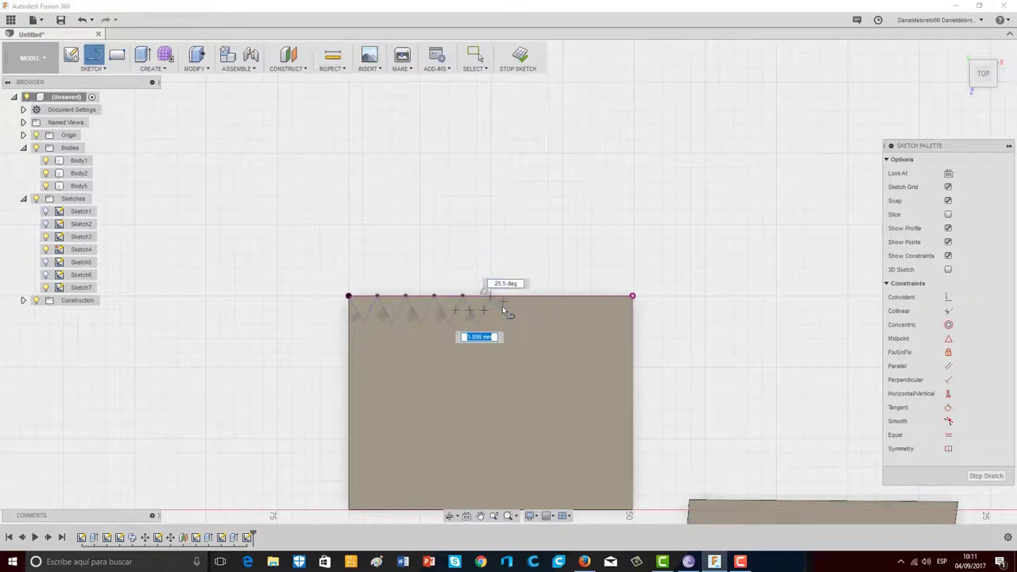
pyautogui.click(491, 296)
pyautogui.click(507, 325)
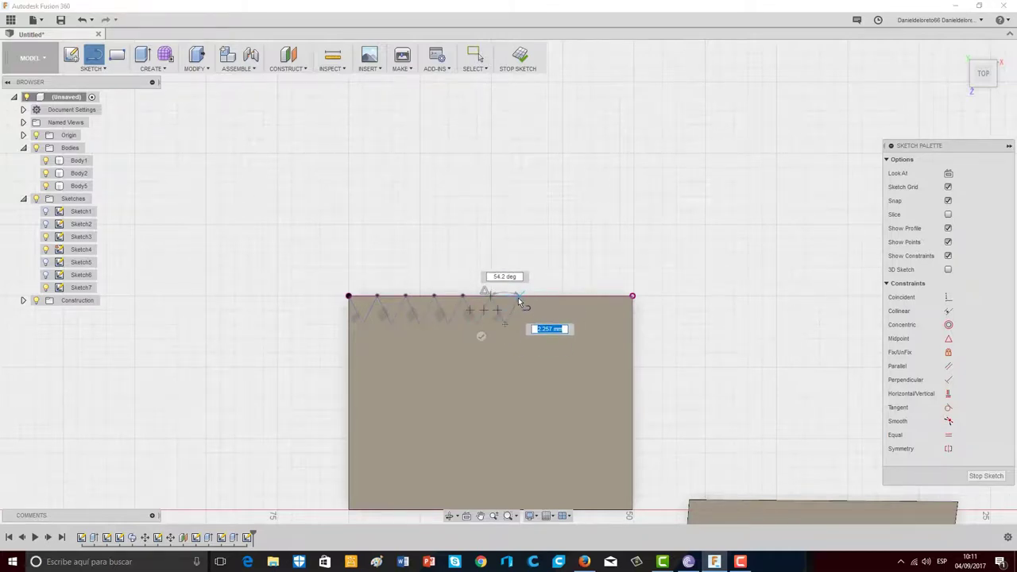
pyautogui.click(519, 297)
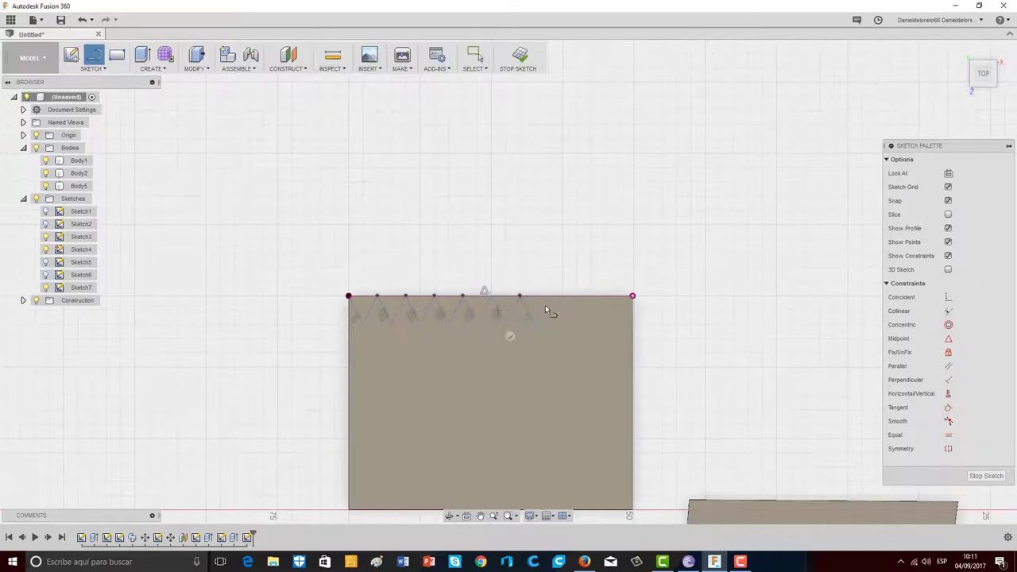
pyautogui.click(550, 296)
pyautogui.click(563, 325)
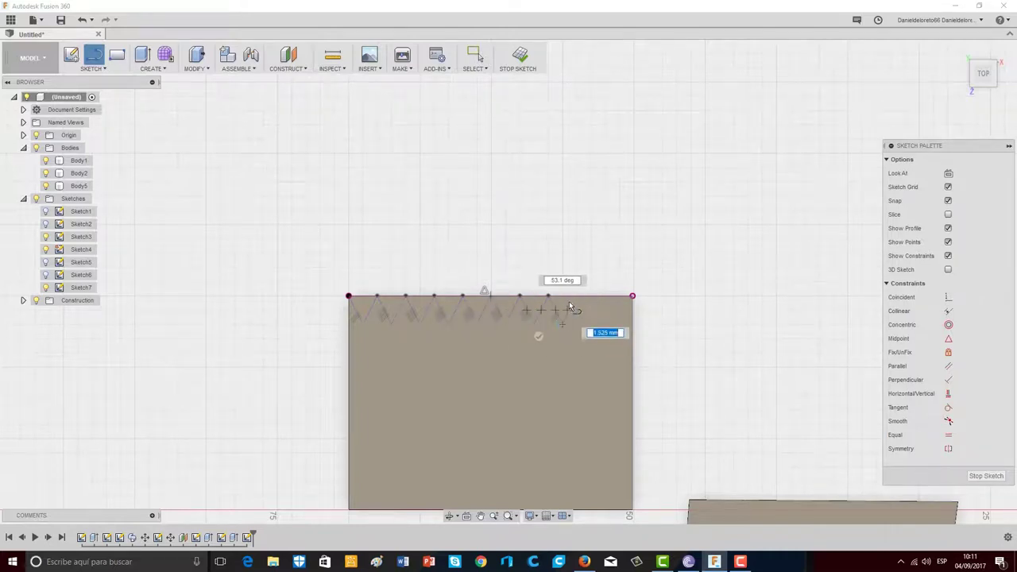
pyautogui.click(576, 296)
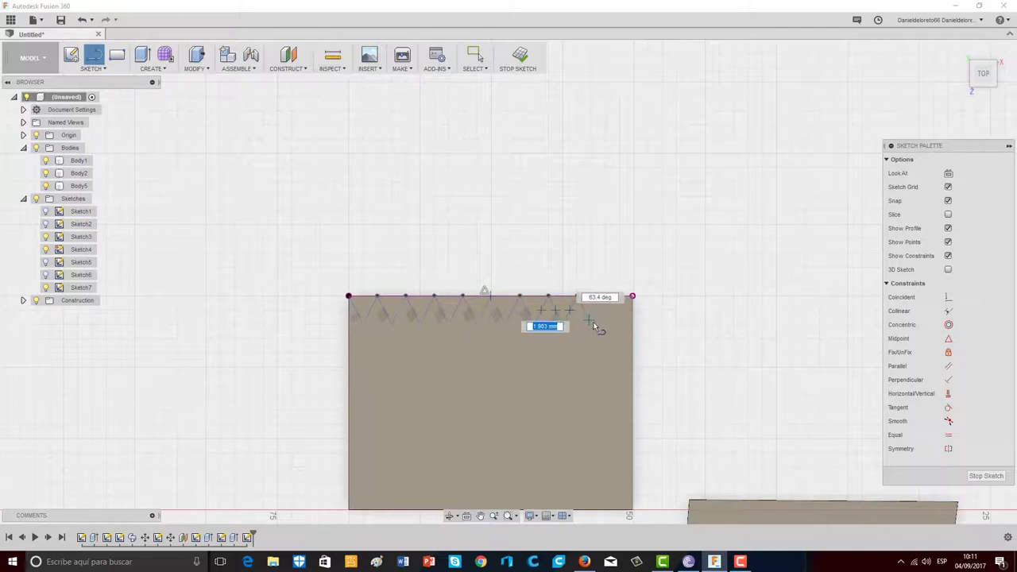
# Step: Try to continue the zigzag with two more teeth to the far corner of the back edge, and undo them
pyautogui.click(591, 321)
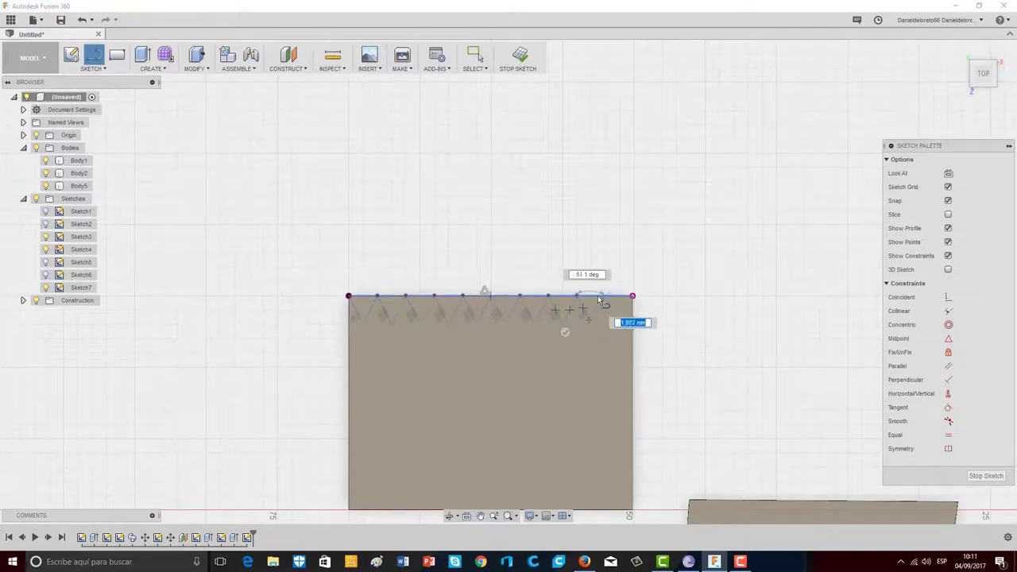
pyautogui.click(600, 297)
pyautogui.click(608, 297)
pyautogui.click(618, 323)
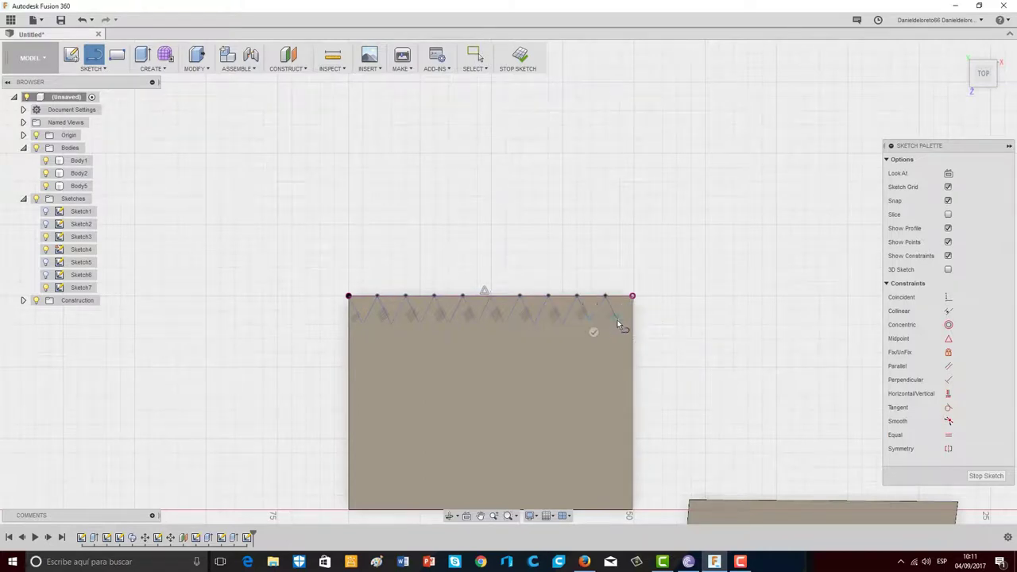
pyautogui.click(633, 296)
pyautogui.press('Escape')
pyautogui.click(82, 19)
pyautogui.click(82, 20)
# Step: Draw the last two zigzag teeth from the end of the eighth tooth to the block's far corner and finish the sketch
pyautogui.click(93, 54)
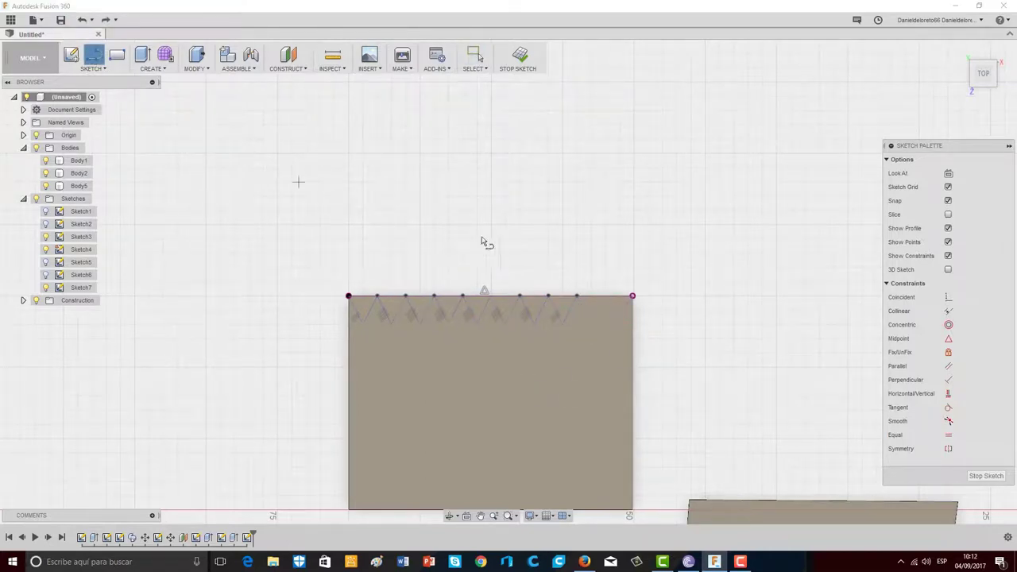
pyautogui.click(577, 296)
pyautogui.click(591, 325)
pyautogui.click(606, 297)
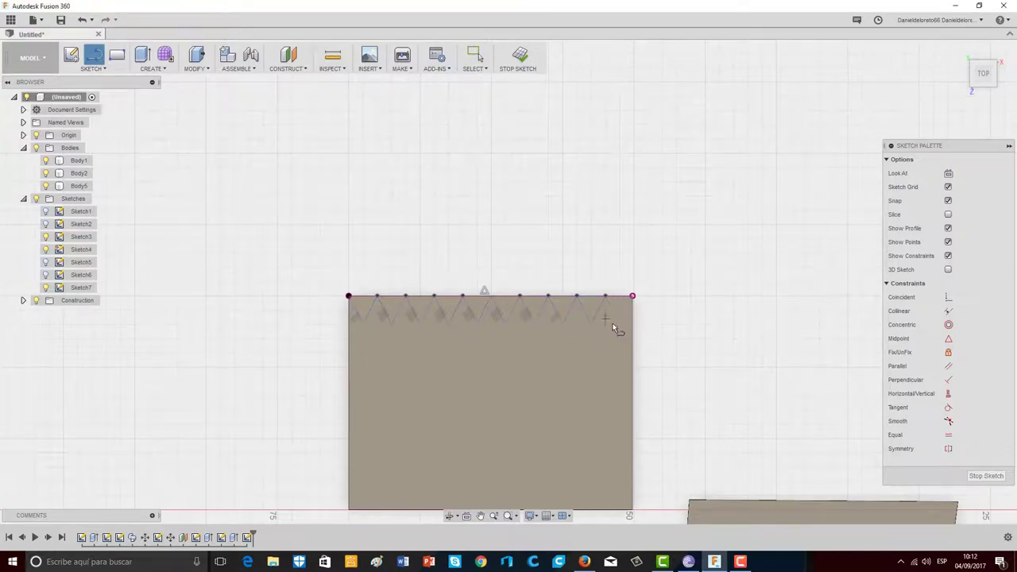
pyautogui.click(605, 296)
pyautogui.click(619, 323)
pyautogui.click(633, 296)
pyautogui.click(995, 477)
# Step: Extrude all ten triangular profiles along the block's back edge upward through its full height as a cut
pyautogui.moveTo(423, 402); pyautogui.dragTo(555, 286, button='middle')
pyautogui.moveTo(449, 355)
pyautogui.keyDown('shift'); pyautogui.mouseDown(button='middle')
pyautogui.moveTo(492, 325)
pyautogui.moveTo(484, 299)
pyautogui.mouseUp(button='middle'); pyautogui.keyUp('shift')
pyautogui.moveTo(484, 299); pyautogui.dragTo(425, 239, button='middle')
pyautogui.click(142, 55)
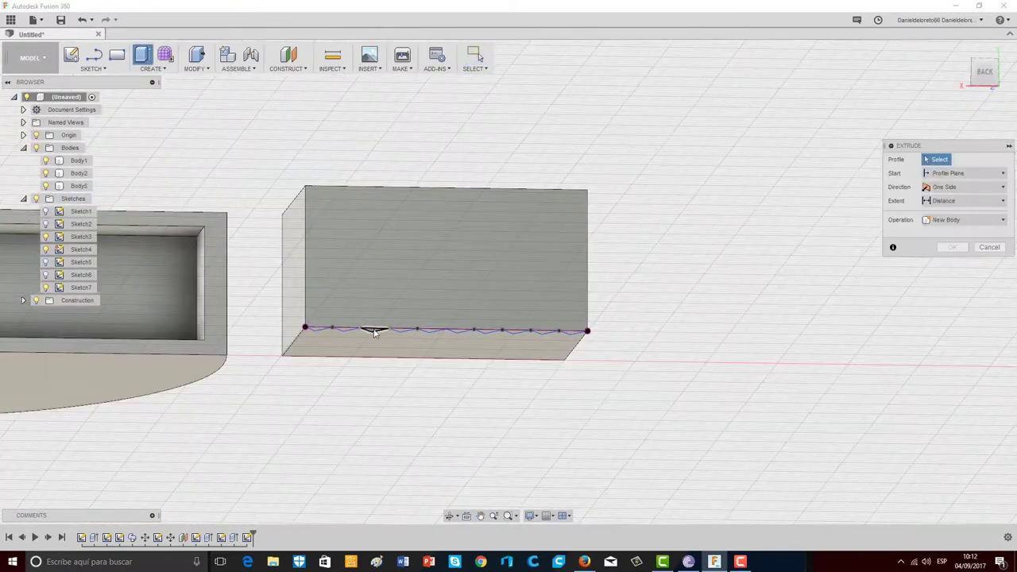
pyautogui.click(315, 329)
pyautogui.click(347, 330)
pyautogui.click(374, 330)
pyautogui.click(403, 330)
pyautogui.click(432, 330)
pyautogui.click(461, 330)
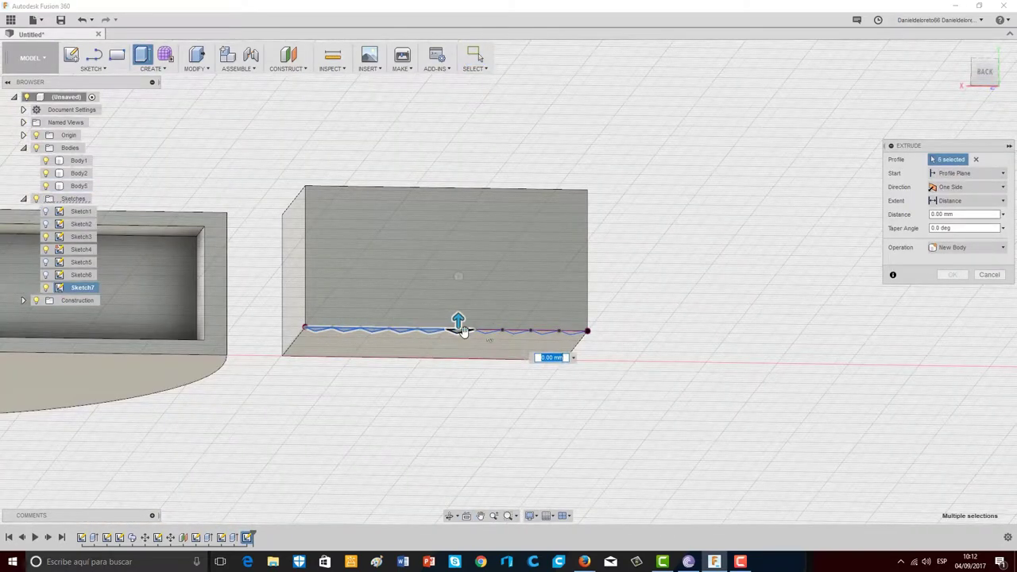
pyautogui.click(488, 331)
pyautogui.click(517, 332)
pyautogui.click(546, 332)
pyautogui.click(573, 332)
pyautogui.keyDown('shift'); pyautogui.moveTo(625, 310); pyautogui.dragTo(571, 315, button='middle'); pyautogui.keyUp('shift')
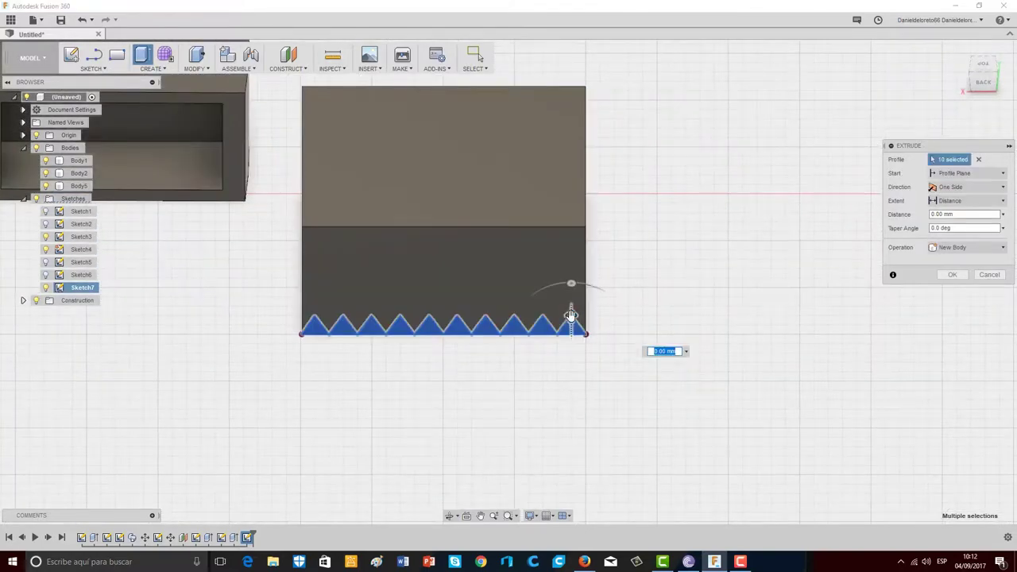
pyautogui.moveTo(572, 316); pyautogui.dragTo(573, 209)
pyautogui.press('Return')
pyautogui.keyDown('shift'); pyautogui.moveTo(663, 211); pyautogui.dragTo(589, 233, button='middle'); pyautogui.keyUp('shift')
pyautogui.scroll(-3, 633, 240)
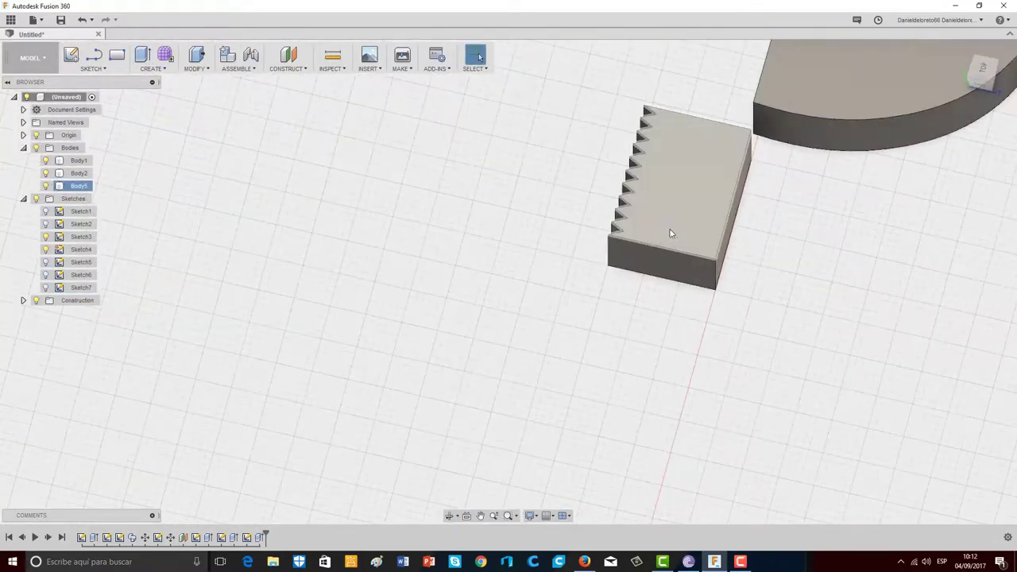
# Step: Sketch a rectangle about 12 mm by 5 mm on the block's front face, opposite the teeth and inset from the outline
pyautogui.moveTo(670, 231); pyautogui.dragTo(611, 365, button='middle')
pyautogui.moveTo(811, 316)
pyautogui.keyDown('shift'); pyautogui.mouseDown(button='middle')
pyautogui.moveTo(779, 278)
pyautogui.moveTo(813, 291)
pyautogui.moveTo(799, 306)
pyautogui.mouseUp(button='middle'); pyautogui.keyUp('shift')
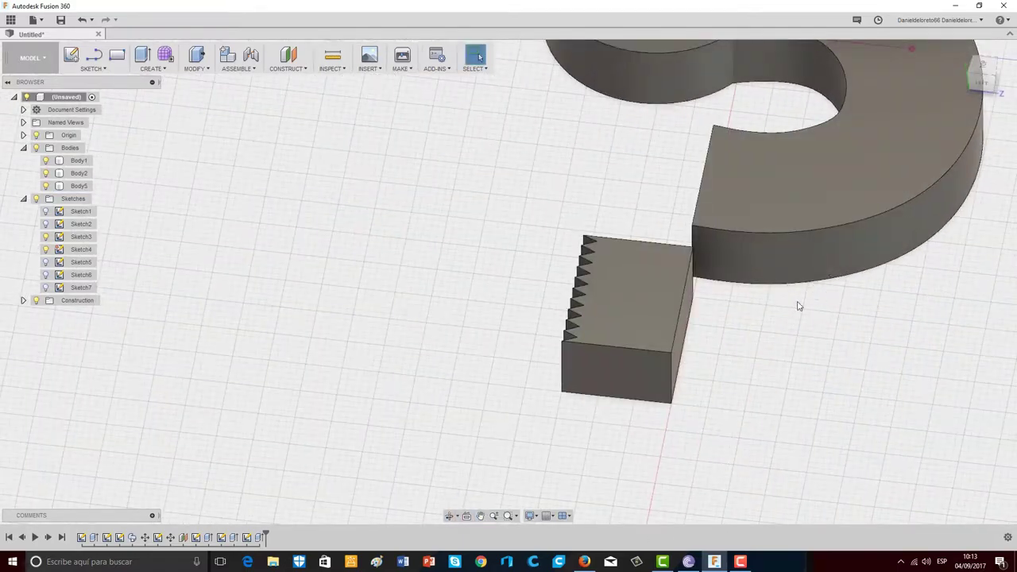
pyautogui.click(697, 247)
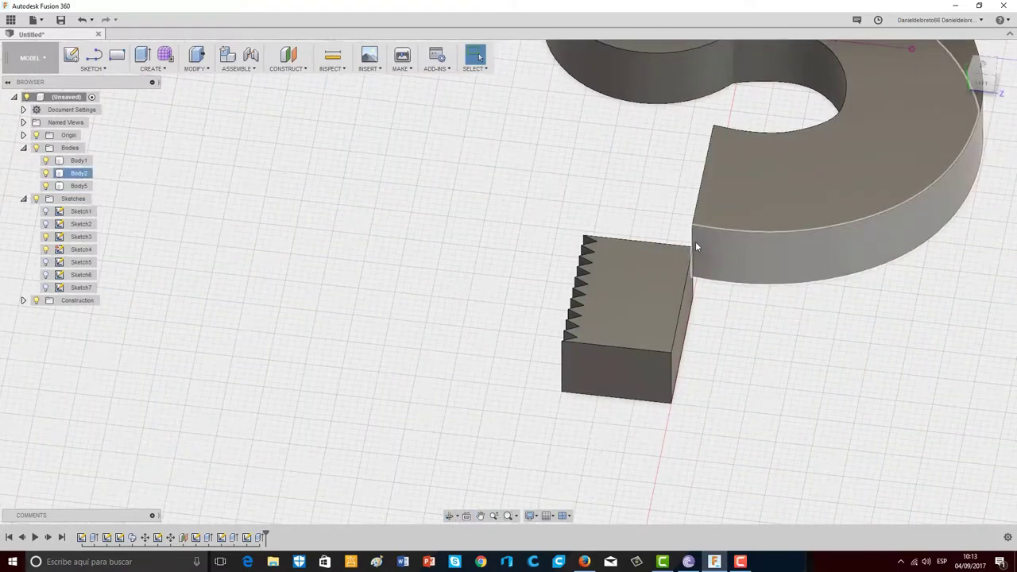
pyautogui.keyDown('shift'); pyautogui.moveTo(779, 212); pyautogui.dragTo(691, 174, button='middle'); pyautogui.keyUp('shift')
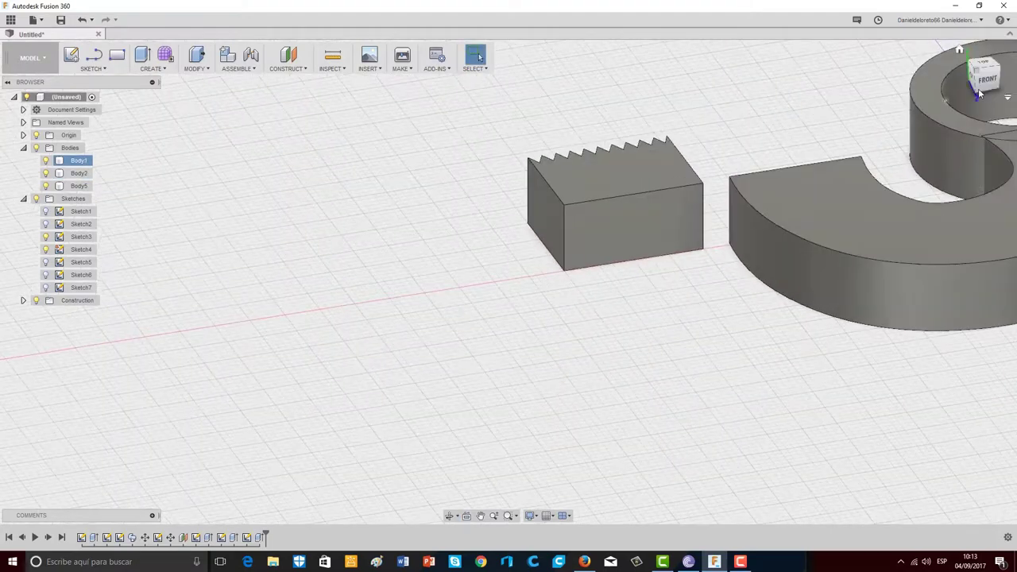
pyautogui.click(984, 78)
pyautogui.scroll(4, 596, 319)
pyautogui.click(117, 56)
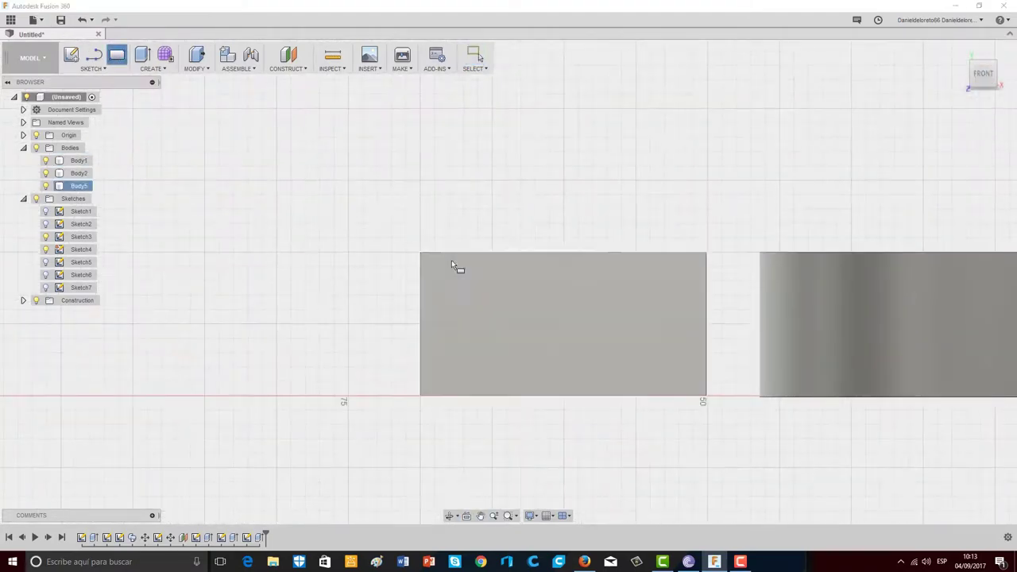
pyautogui.click(442, 267)
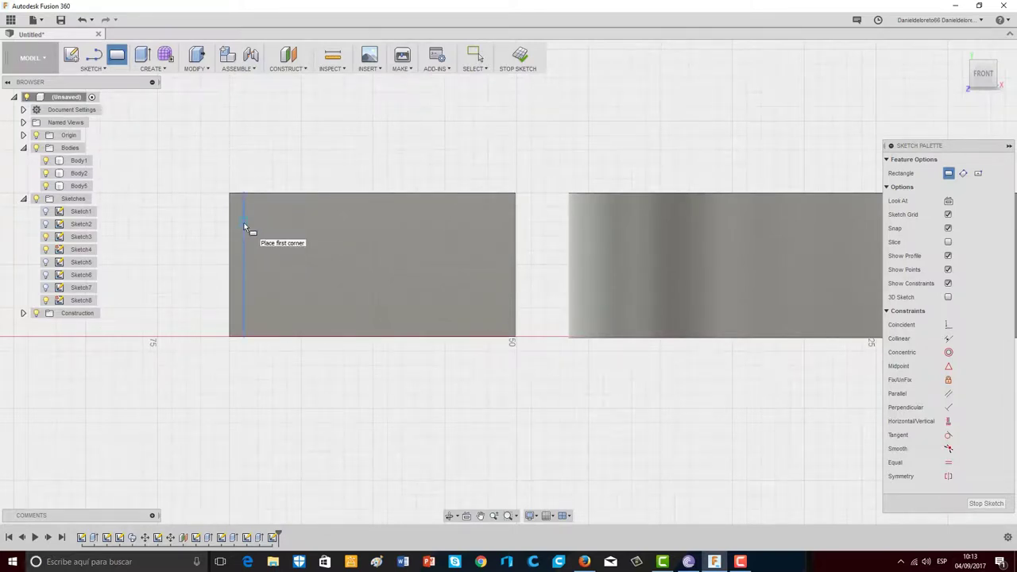
pyautogui.click(244, 307)
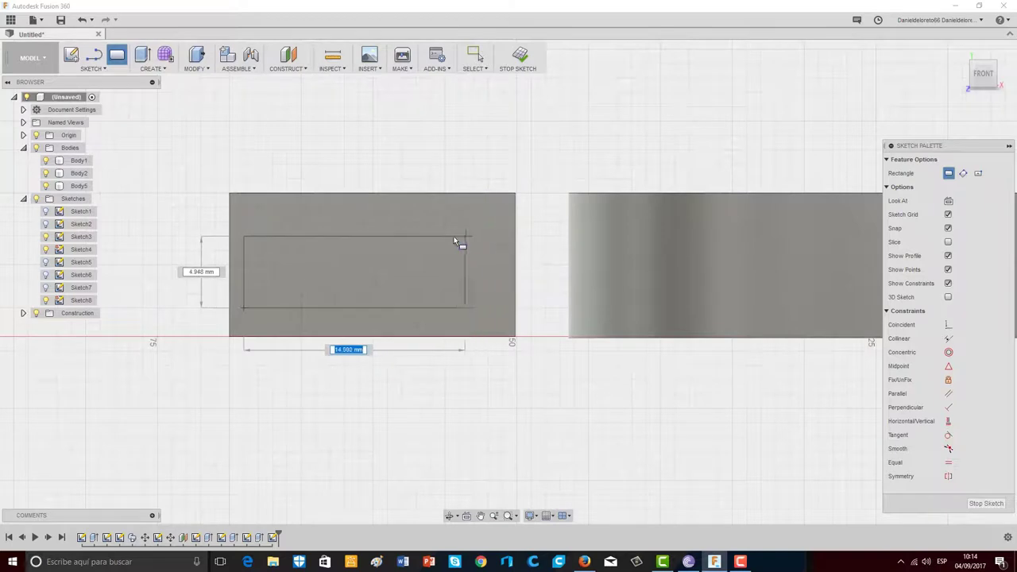
pyautogui.press('Escape')
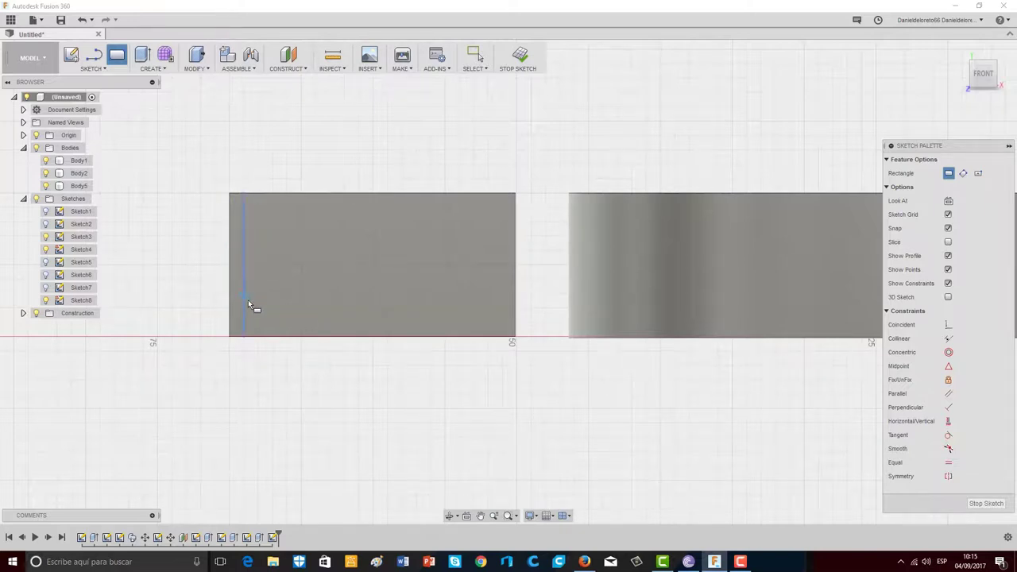
pyautogui.click(287, 308)
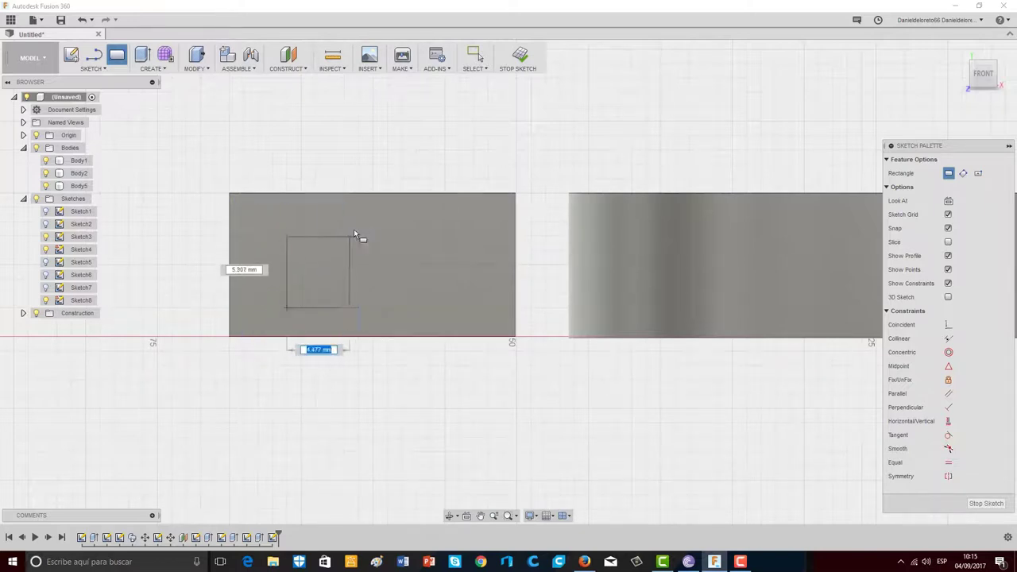
pyautogui.click(460, 236)
pyautogui.press('Escape')
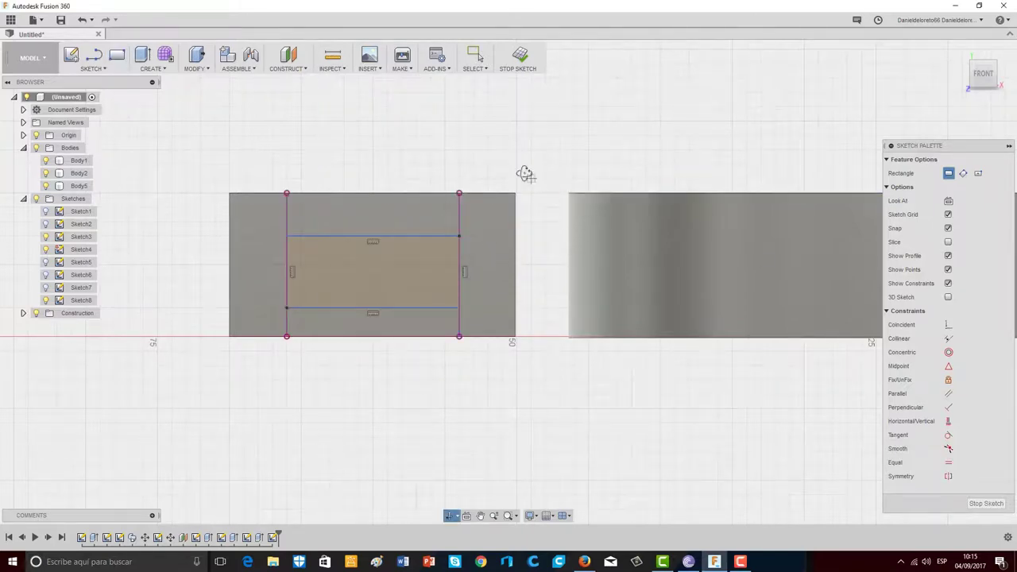
# Step: Extrude the front-face rectangle 12 mm into the toothed block as a cut
pyautogui.keyDown('shift'); pyautogui.moveTo(525, 173); pyautogui.dragTo(585, 223, button='middle'); pyautogui.keyUp('shift')
pyautogui.click(518, 59)
pyautogui.click(143, 55)
pyautogui.click(414, 312)
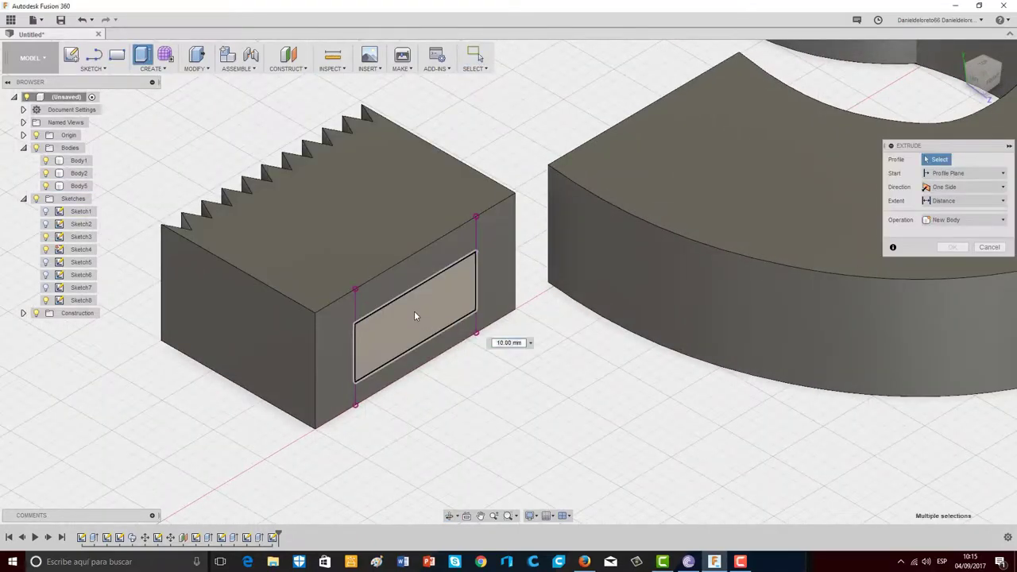
pyautogui.click(414, 316)
pyautogui.moveTo(397, 302); pyautogui.dragTo(284, 241)
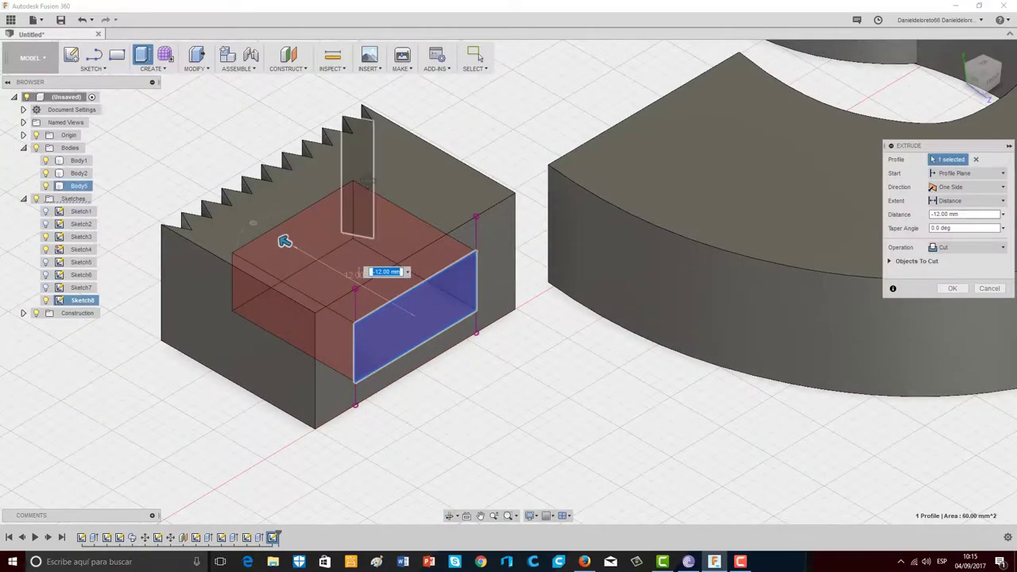
pyautogui.keyDown('shift'); pyautogui.moveTo(368, 181); pyautogui.dragTo(570, 294, button='middle'); pyautogui.keyUp('shift')
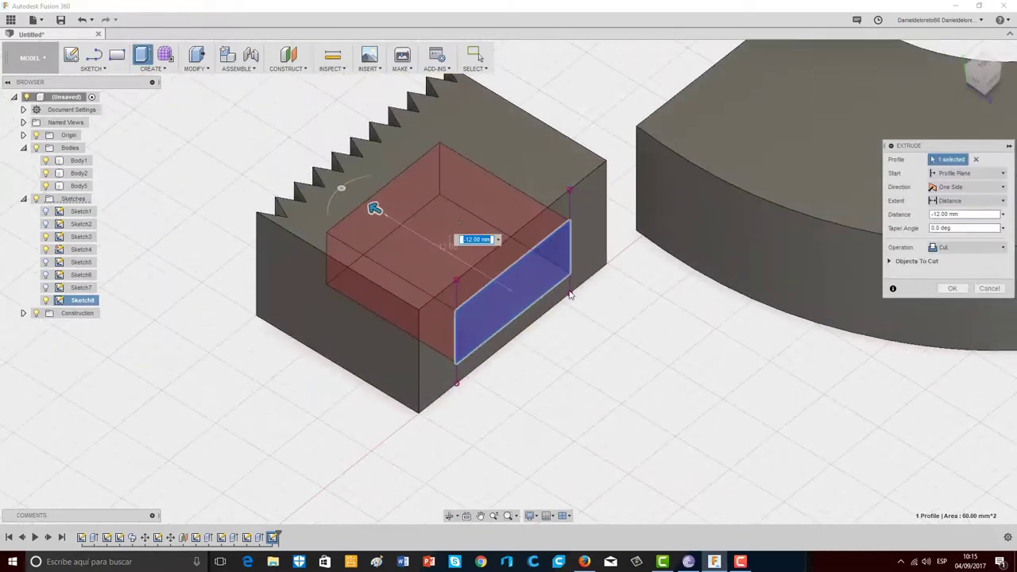
pyautogui.press('Return')
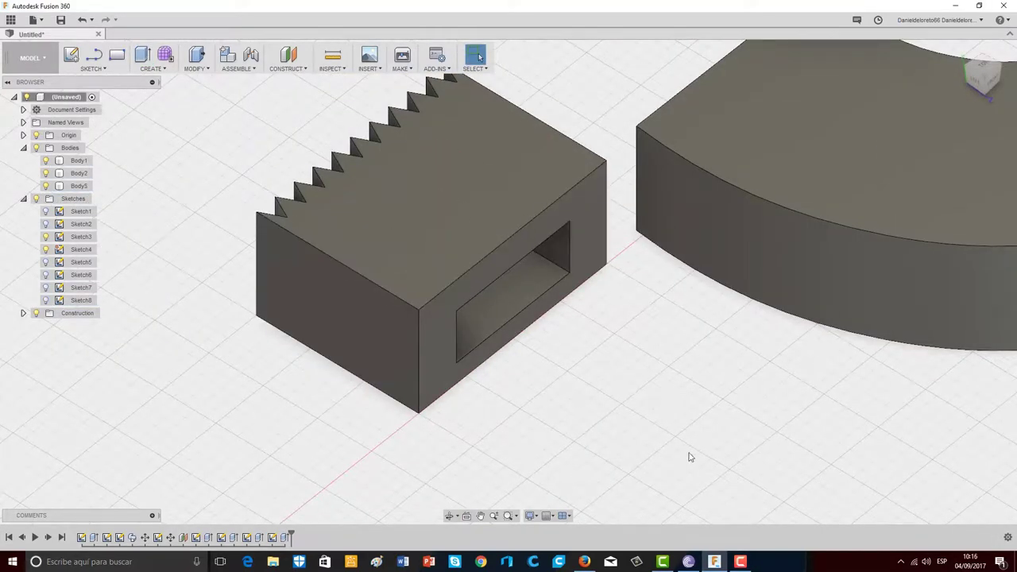
pyautogui.scroll(-3, 690, 458)
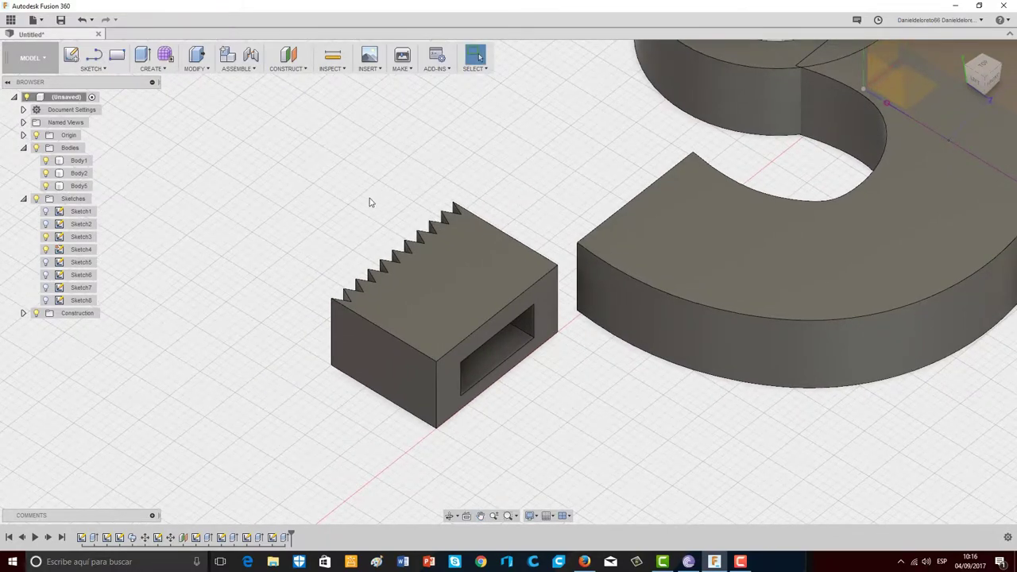
pyautogui.moveTo(370, 203); pyautogui.dragTo(131, 318, button='middle')
pyautogui.scroll(-4, 668, 326)
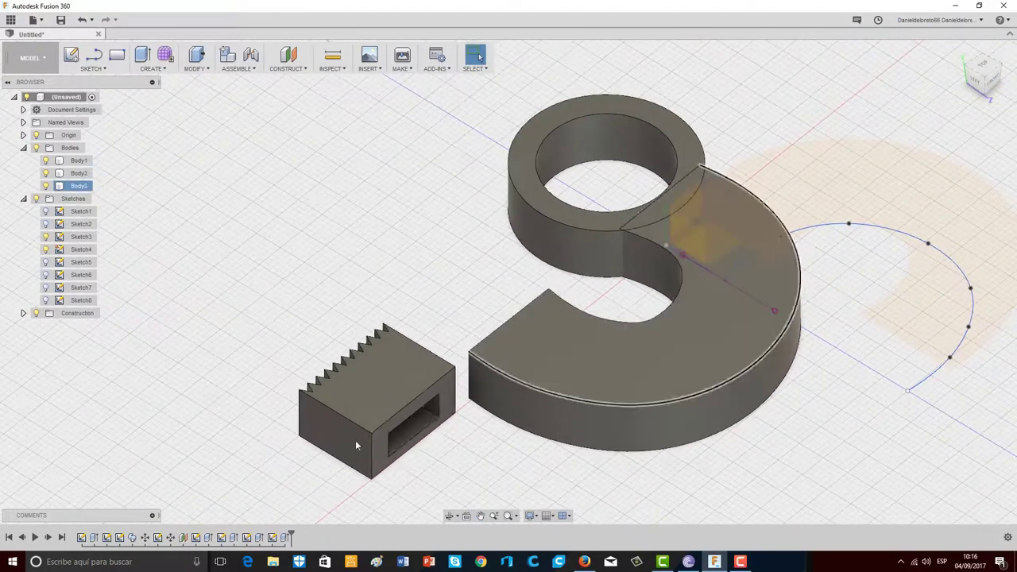
# Step: Circular-pattern the curved arm body fully around the ring's inner cylindrical face, giving two arms on opposite sides of the ring
pyautogui.press('Escape')
pyautogui.click(156, 69)
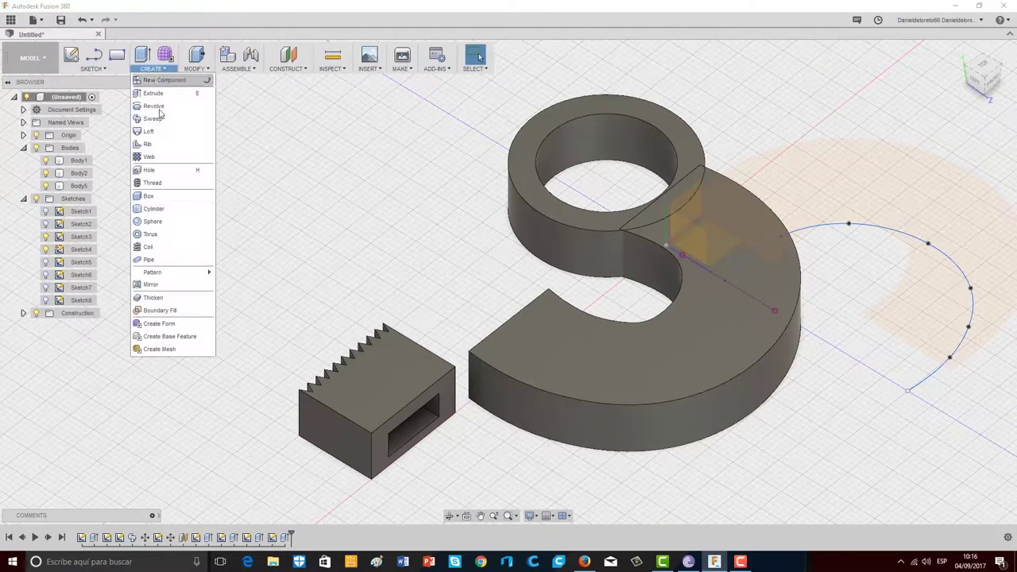
pyautogui.moveTo(175, 272)
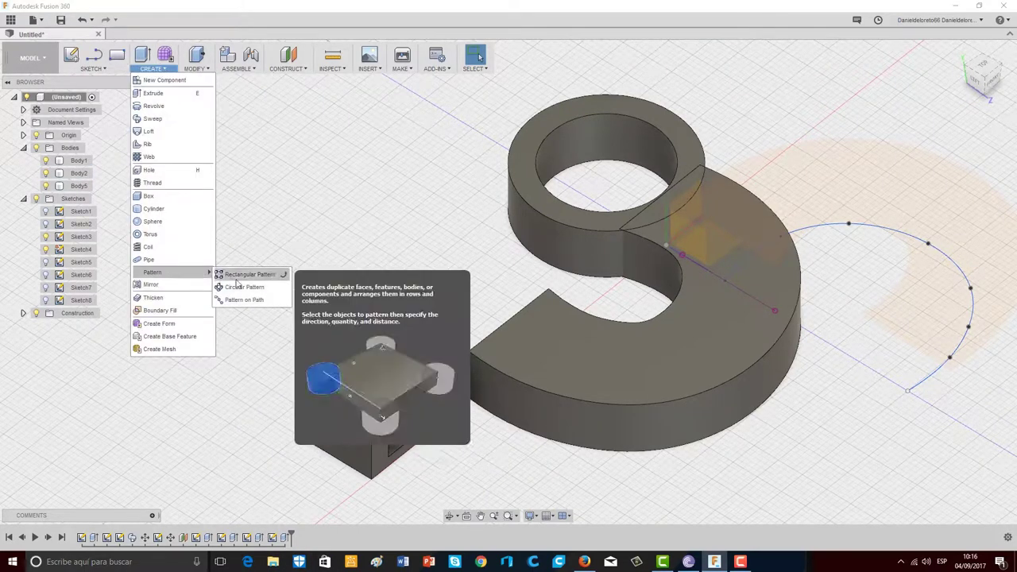
pyautogui.click(238, 284)
pyautogui.click(744, 304)
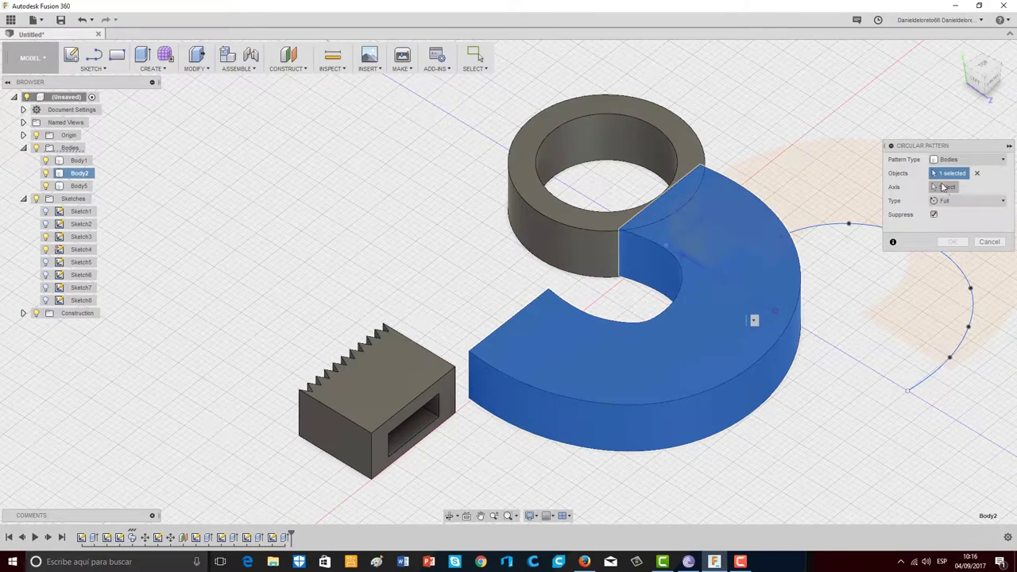
pyautogui.click(945, 187)
pyautogui.click(588, 203)
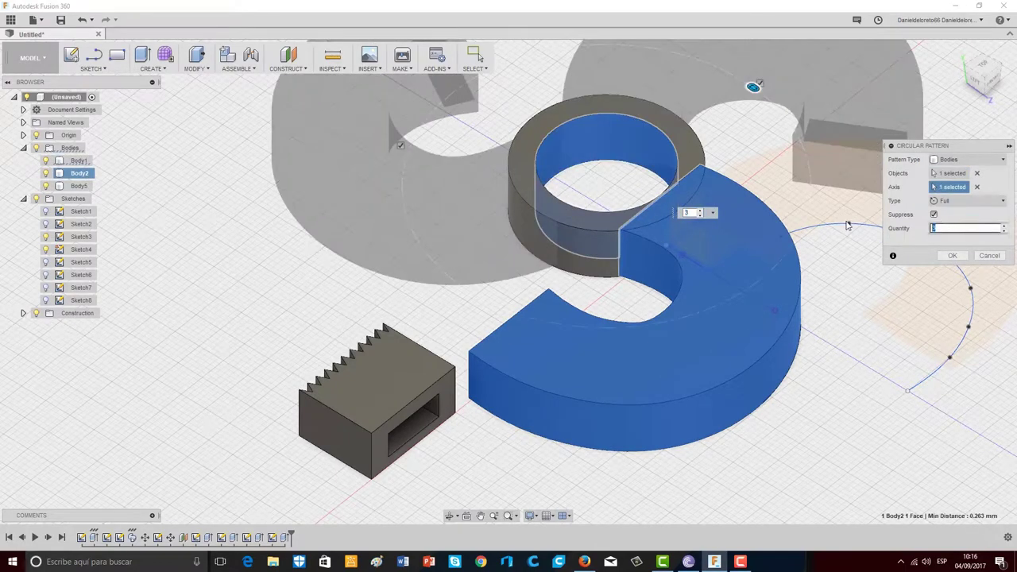
pyautogui.click(952, 255)
pyautogui.scroll(-1, 661, 220)
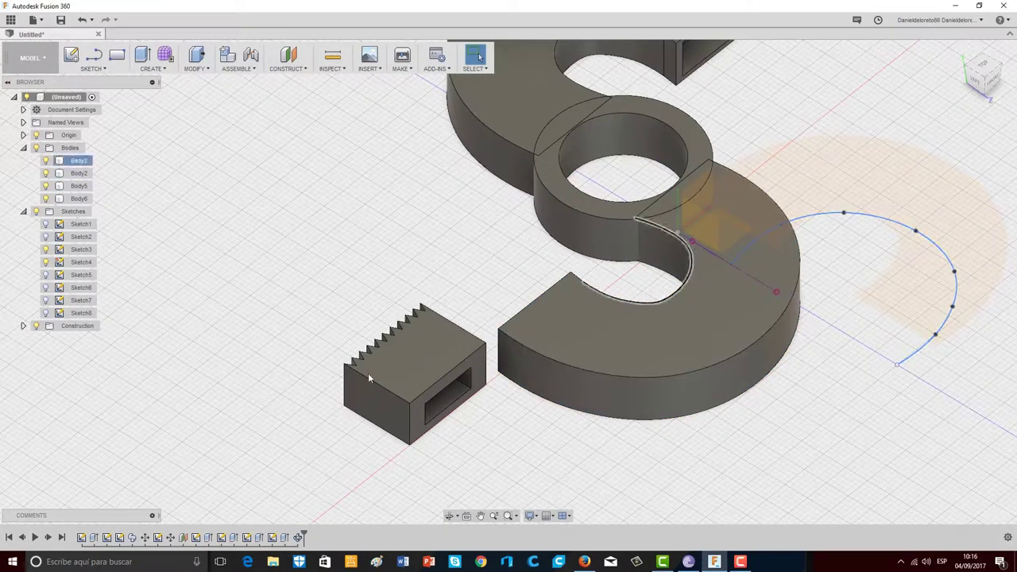
pyautogui.scroll(-3, 723, 182)
pyautogui.moveTo(779, 152); pyautogui.dragTo(647, 211, button='middle')
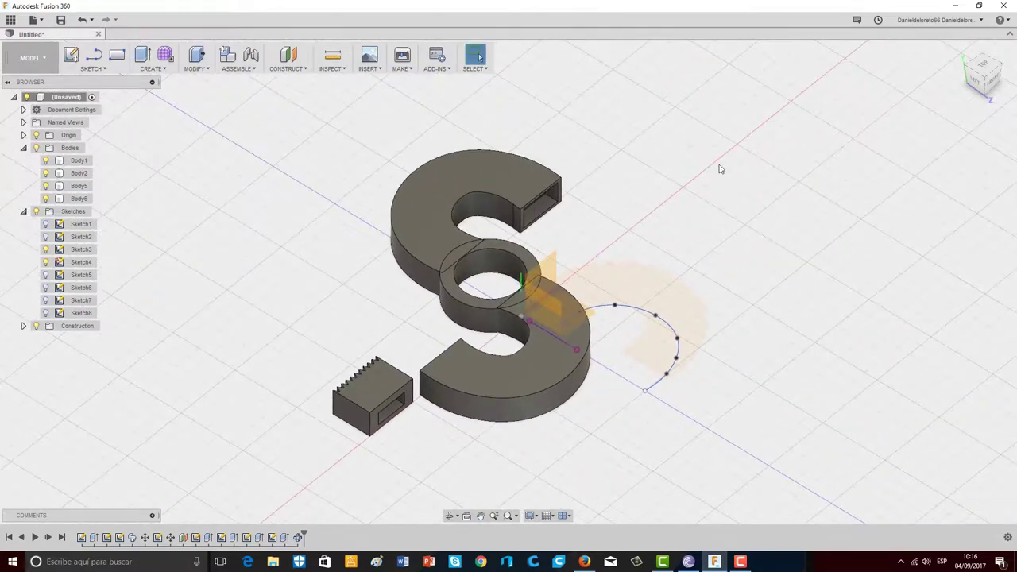
pyautogui.keyDown('shift'); pyautogui.moveTo(689, 167); pyautogui.dragTo(771, 211, button='middle'); pyautogui.keyUp('shift')
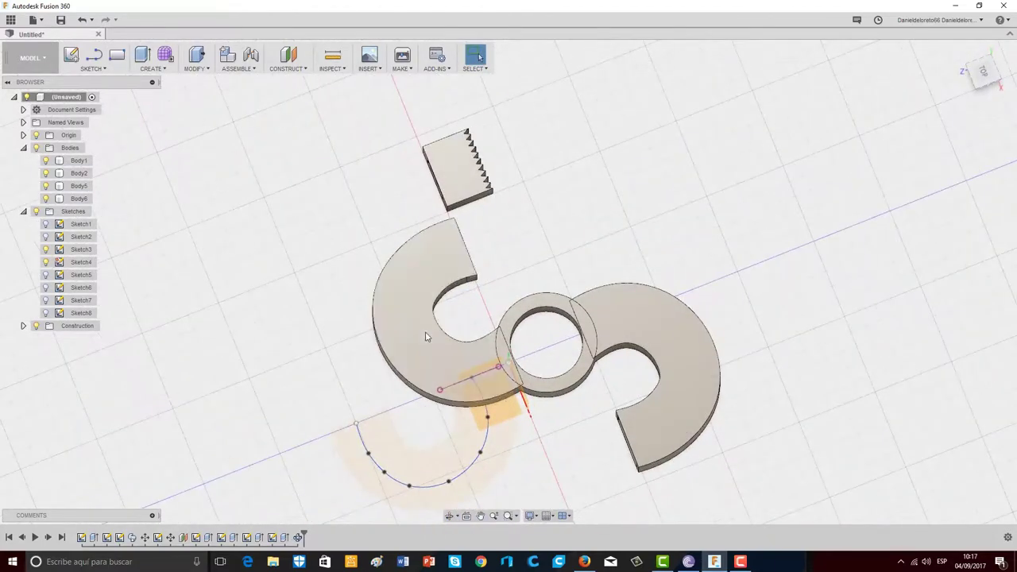
pyautogui.click(97, 57)
pyautogui.click(445, 404)
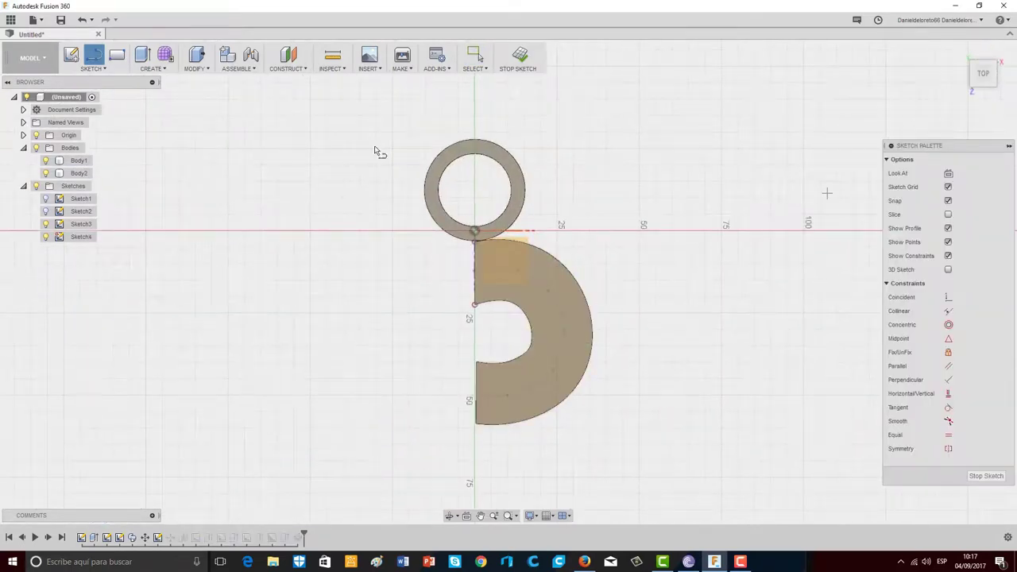
pyautogui.click(82, 20)
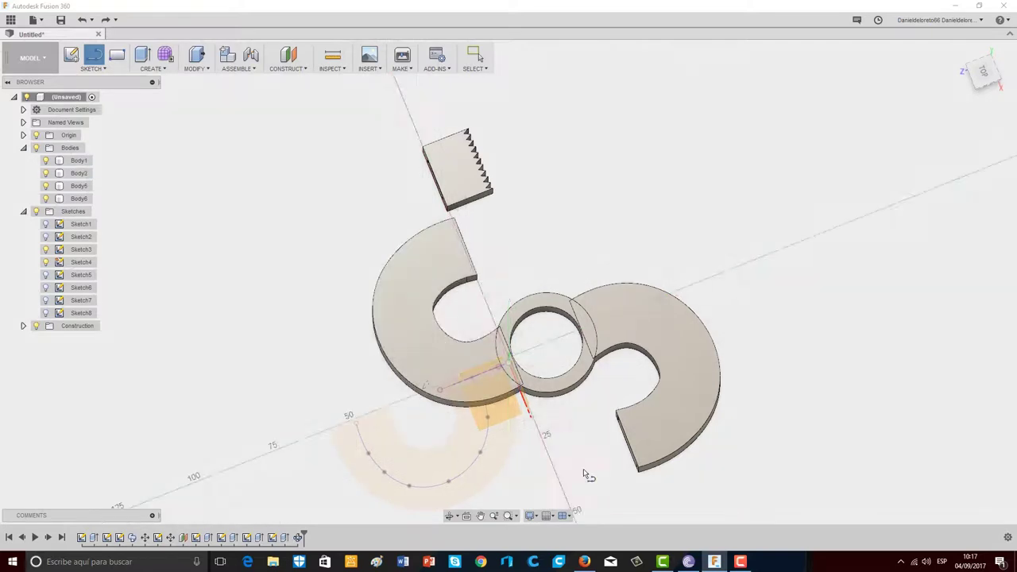
pyautogui.click(500, 414)
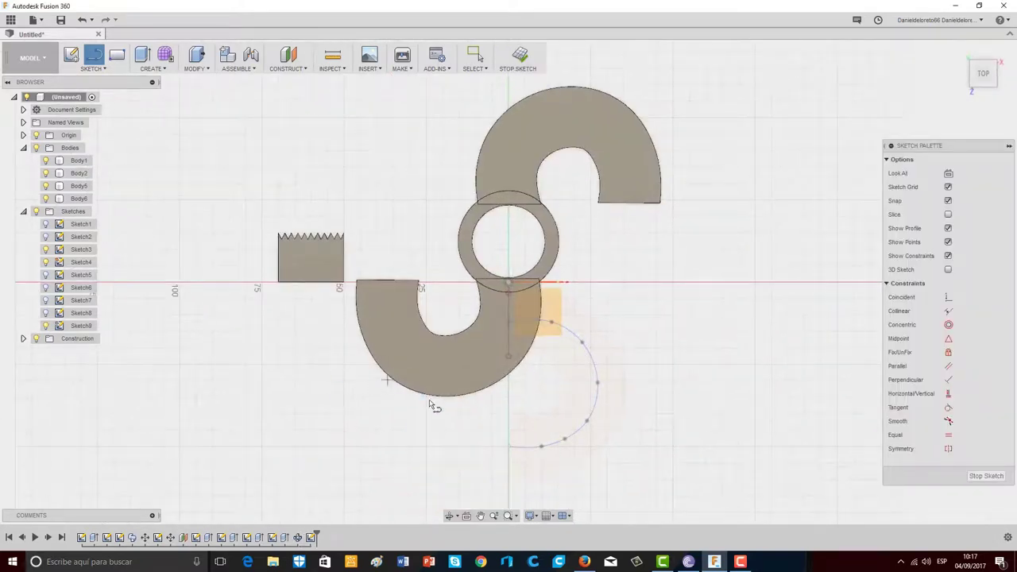
pyautogui.click(615, 97)
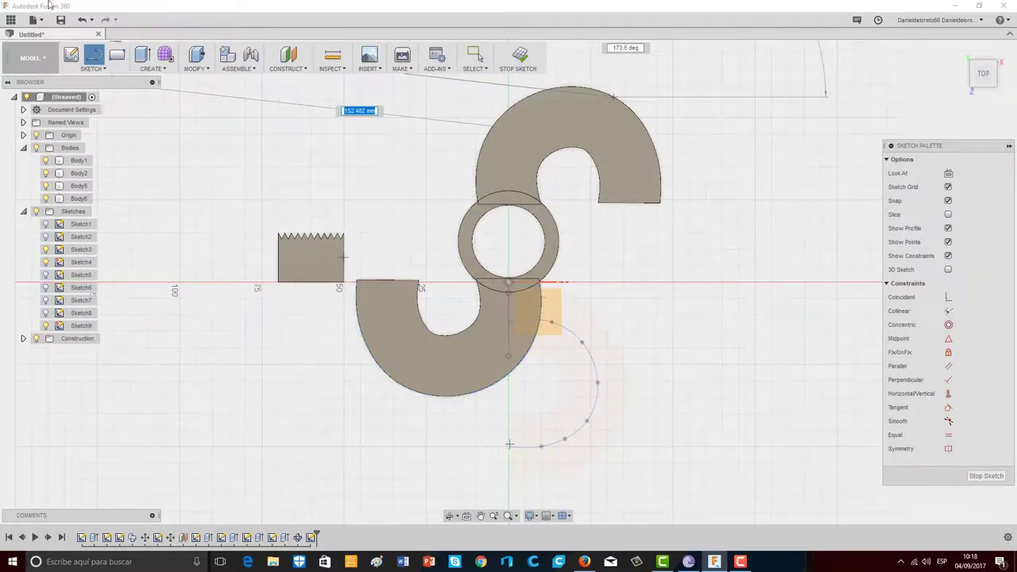
pyautogui.press('Escape')
pyautogui.click(604, 102)
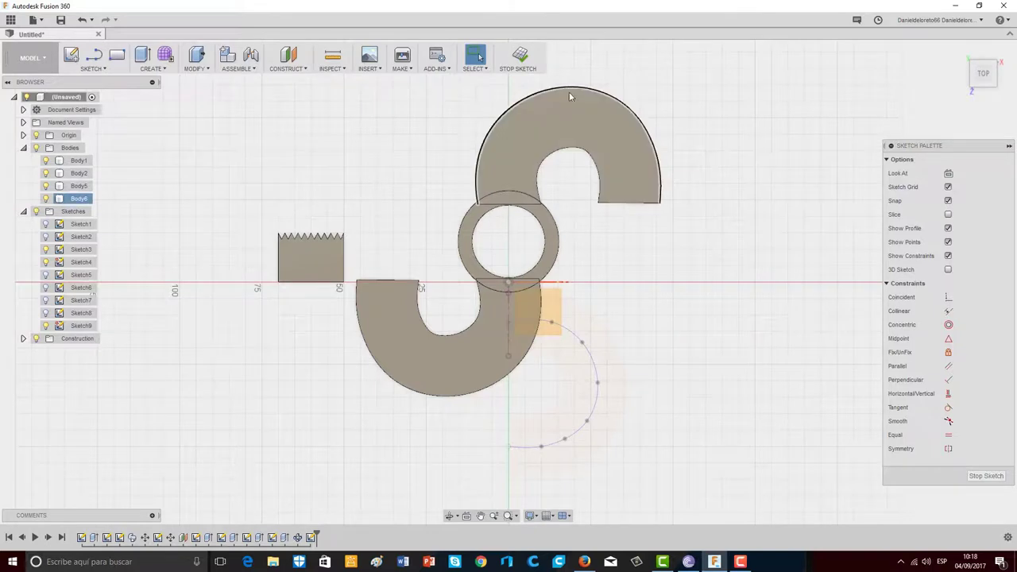
pyautogui.press('Escape')
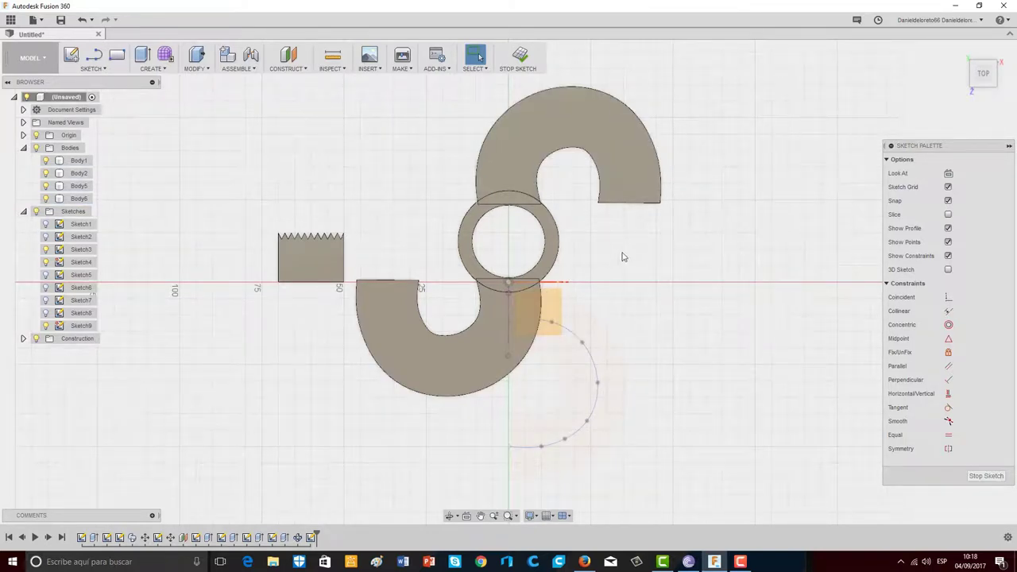
pyautogui.keyDown('shift'); pyautogui.moveTo(658, 331); pyautogui.dragTo(616, 286, button='middle'); pyautogui.keyUp('shift')
pyautogui.click(986, 476)
# Step: Start an ellipse in a new sketch on the horizontal plane, centred on the red axis in the empty space beyond the patterned arm
pyautogui.moveTo(806, 402); pyautogui.dragTo(638, 327, button='middle')
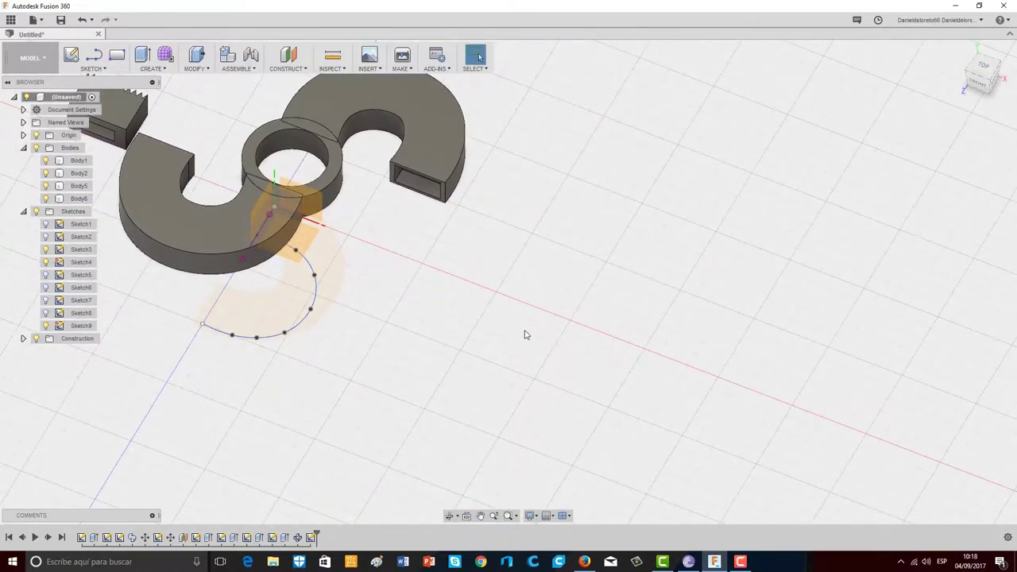
pyautogui.click(985, 66)
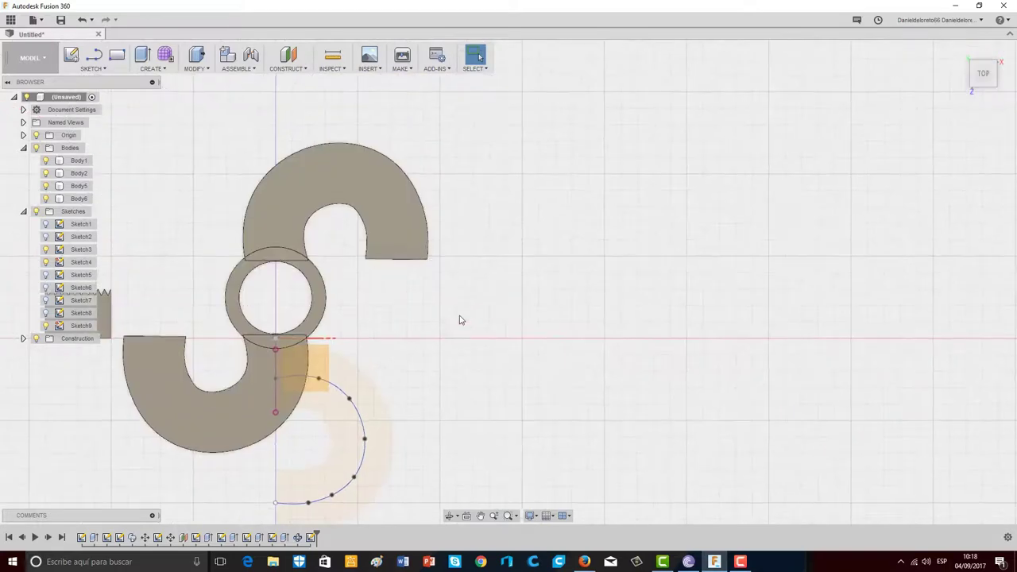
pyautogui.click(92, 68)
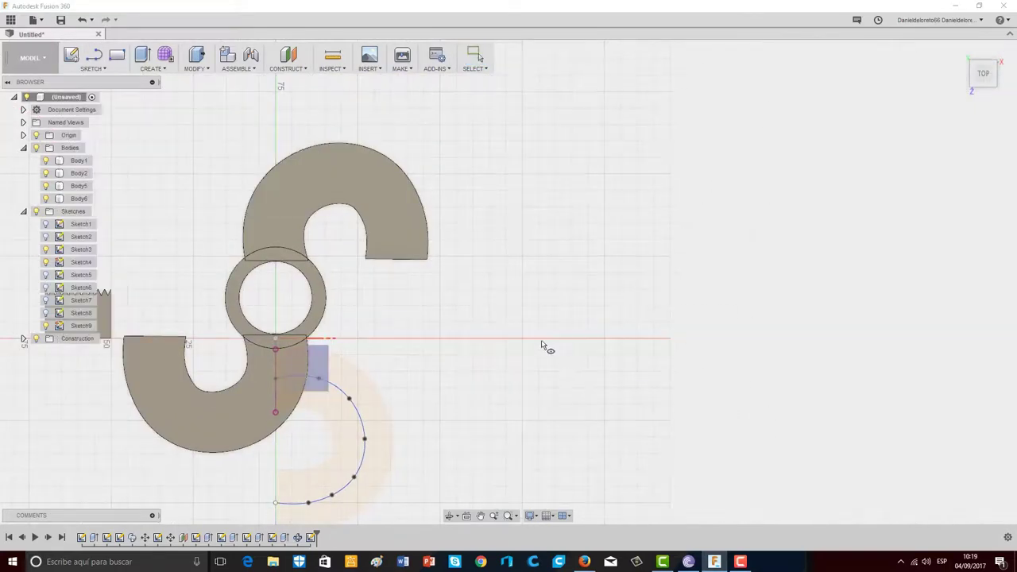
pyautogui.click(87, 159)
pyautogui.click(494, 340)
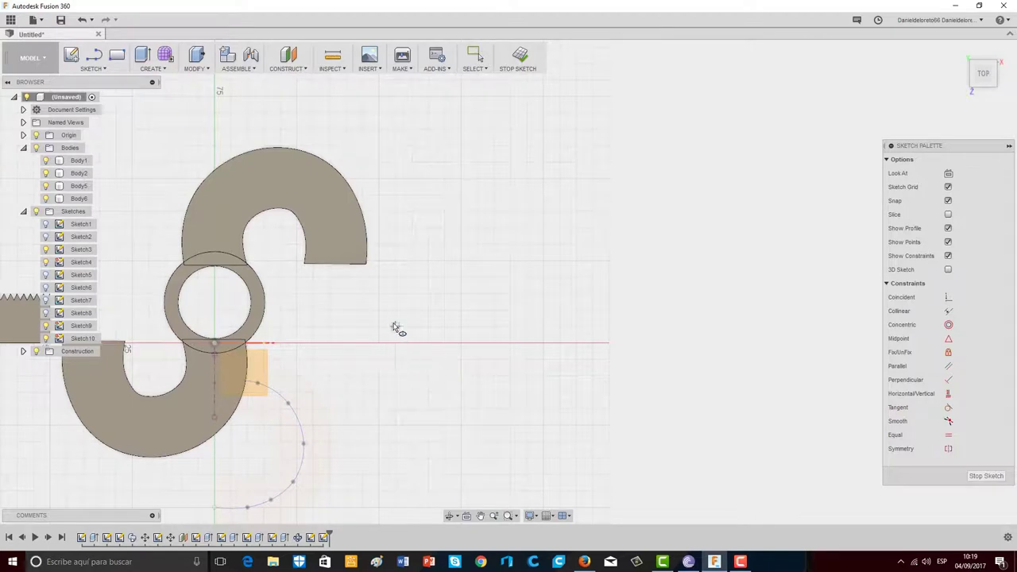
pyautogui.click(395, 344)
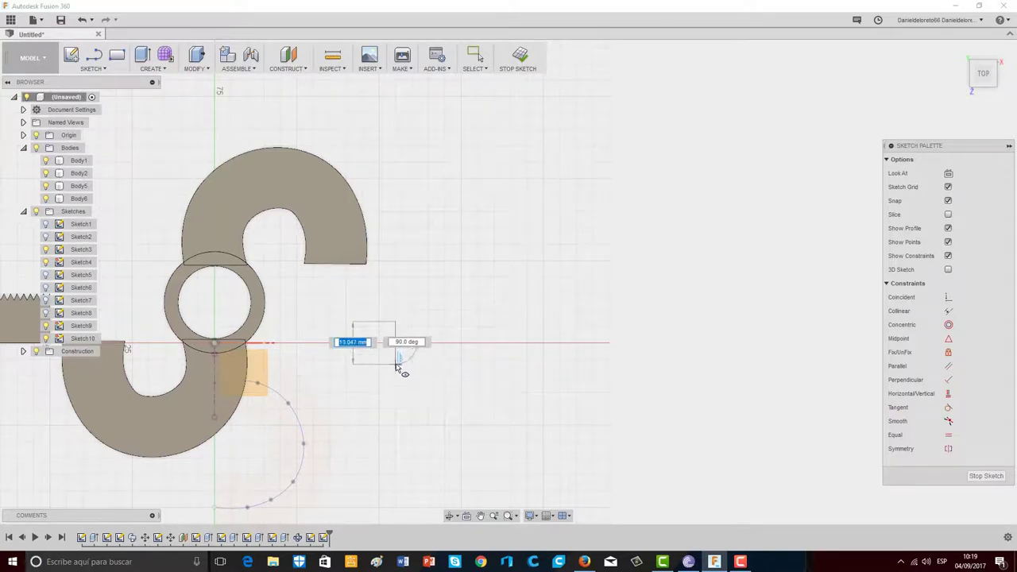